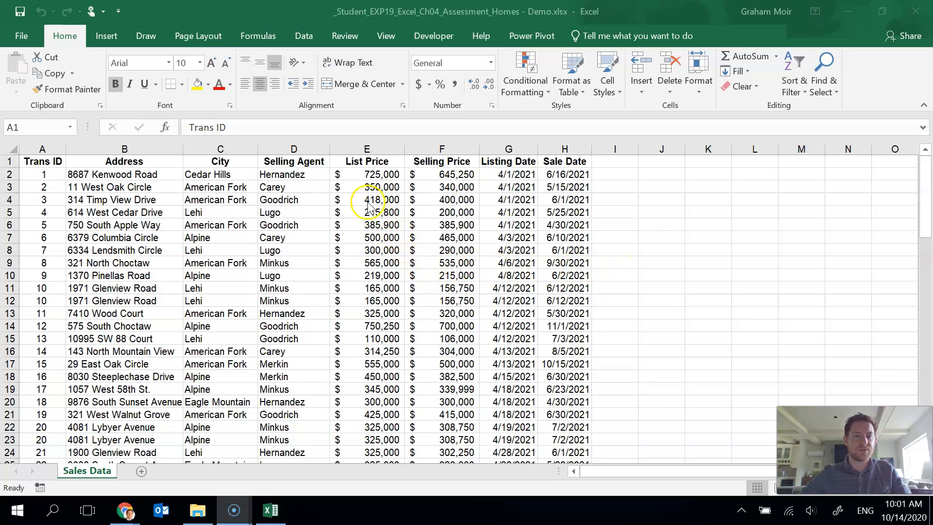
Step: Freeze the top row of the Sales Data sheet so the column headings remain in place
{"action": "left_click", "coordinate": [382, 32]}
{"action": "left_click", "coordinate": [382, 32]}
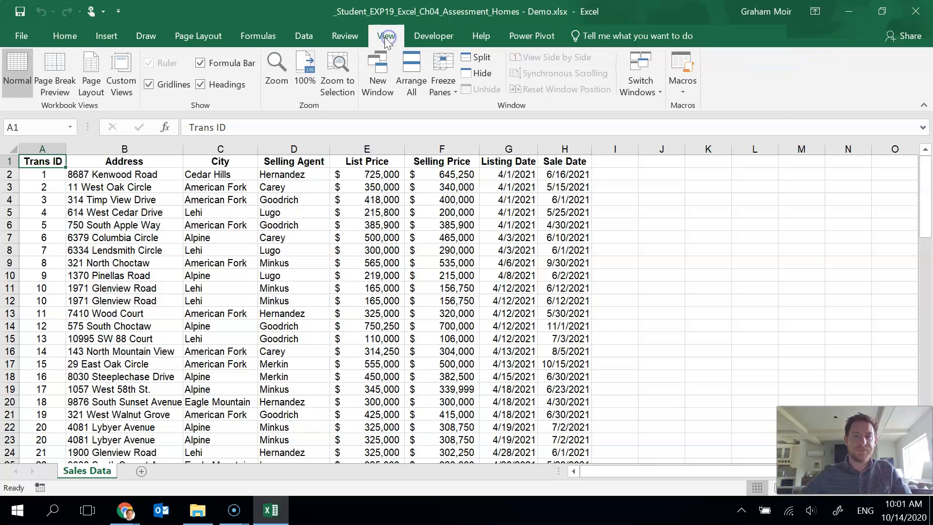
{"action": "left_click", "coordinate": [448, 91]}
{"action": "left_click", "coordinate": [578, 152]}
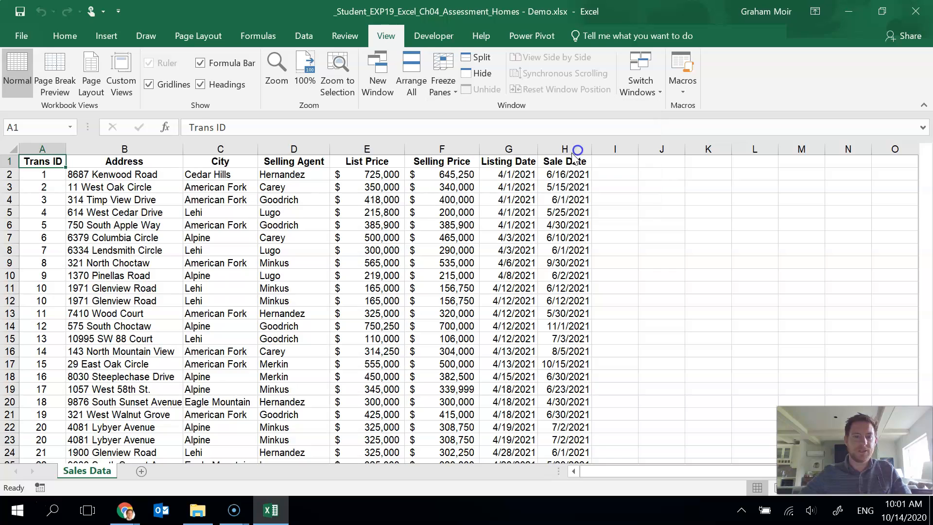
{"action": "scroll", "coordinate": [347, 276], "scroll_direction": "down", "scroll_amount": 4}
{"action": "scroll", "coordinate": [348, 282], "scroll_direction": "up", "scroll_amount": 4}
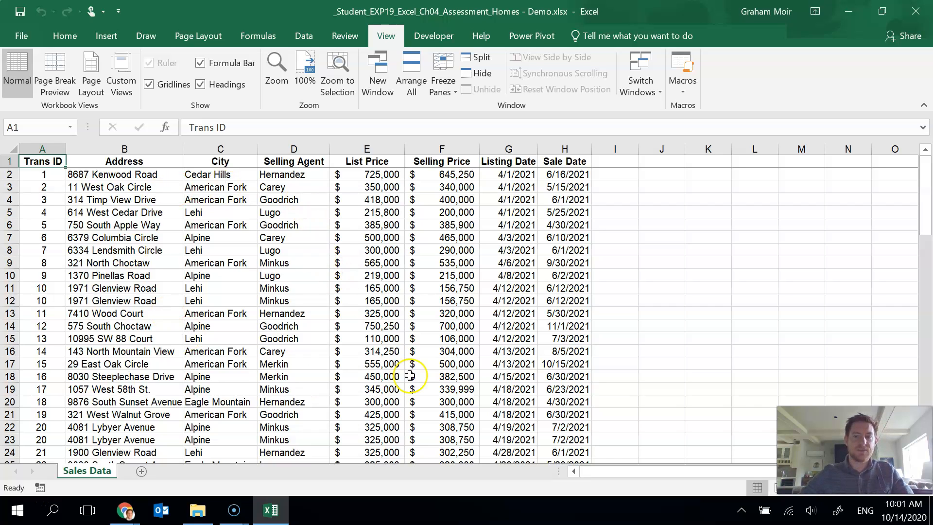
Step: Convert the sales data range A1:H90 into a table with headers
{"action": "left_click", "coordinate": [273, 290]}
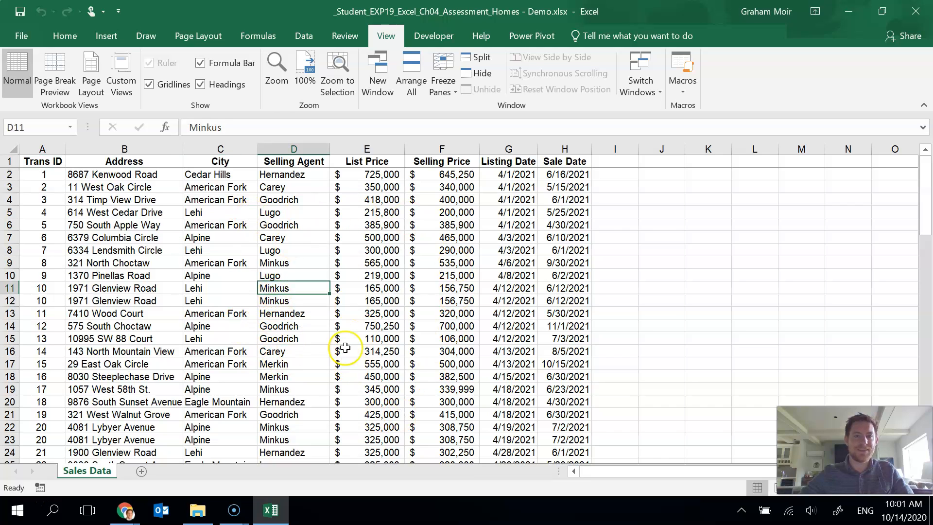
{"action": "left_click", "coordinate": [104, 36]}
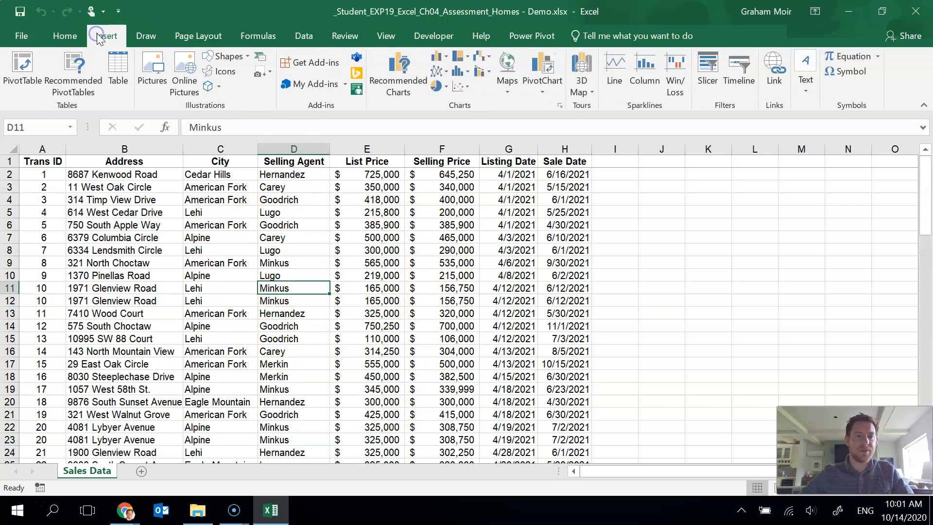
{"action": "left_click", "coordinate": [119, 85]}
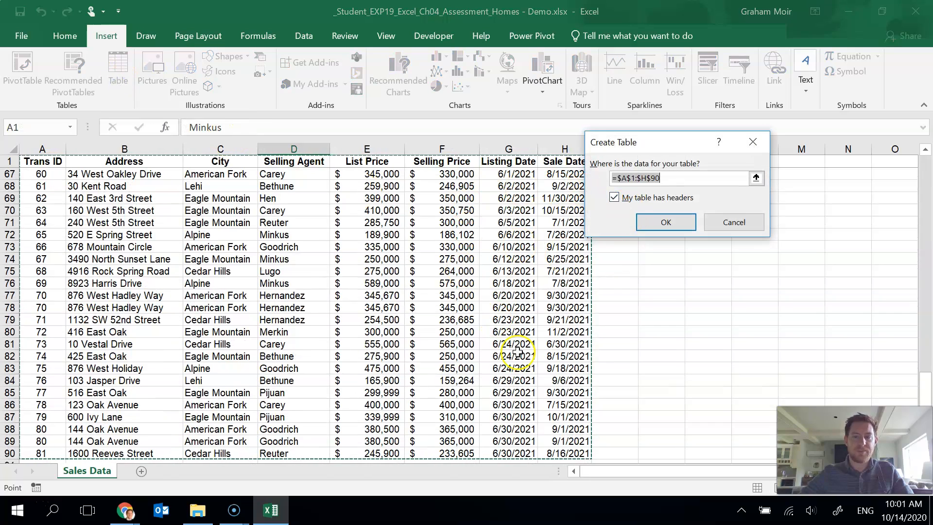
{"action": "scroll", "coordinate": [459, 379], "scroll_direction": "up", "scroll_amount": 2}
{"action": "left_click", "coordinate": [661, 221]}
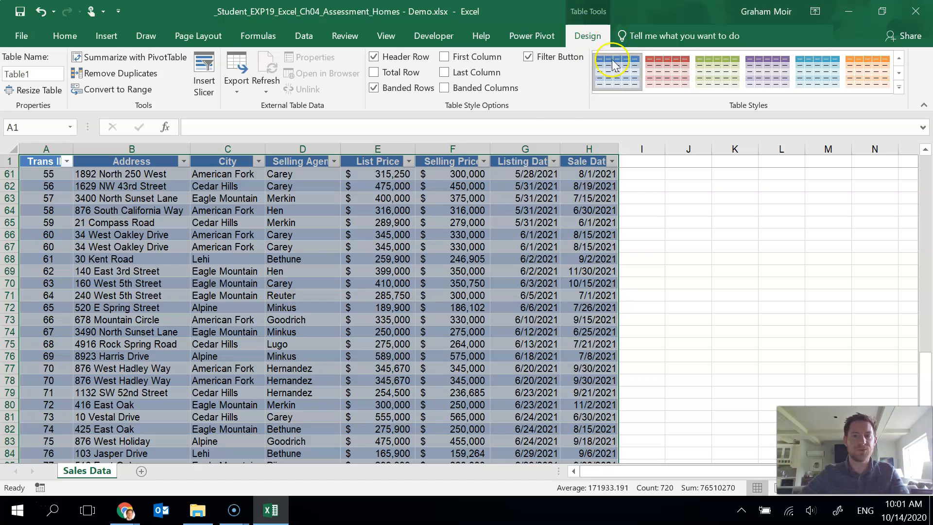
Step: Name the new table Sales
{"action": "left_click", "coordinate": [42, 72]}
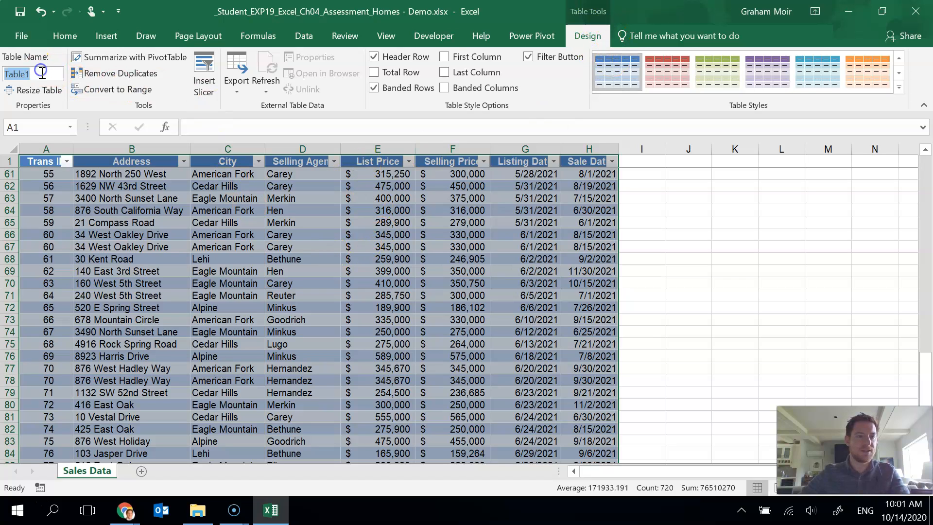
{"action": "type", "text": "Sa"}
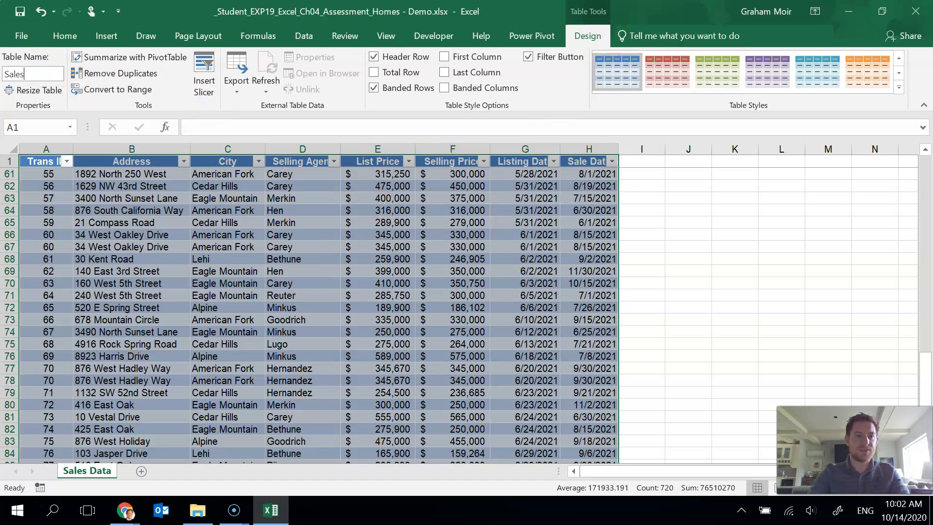
{"action": "key", "text": "Tab"}
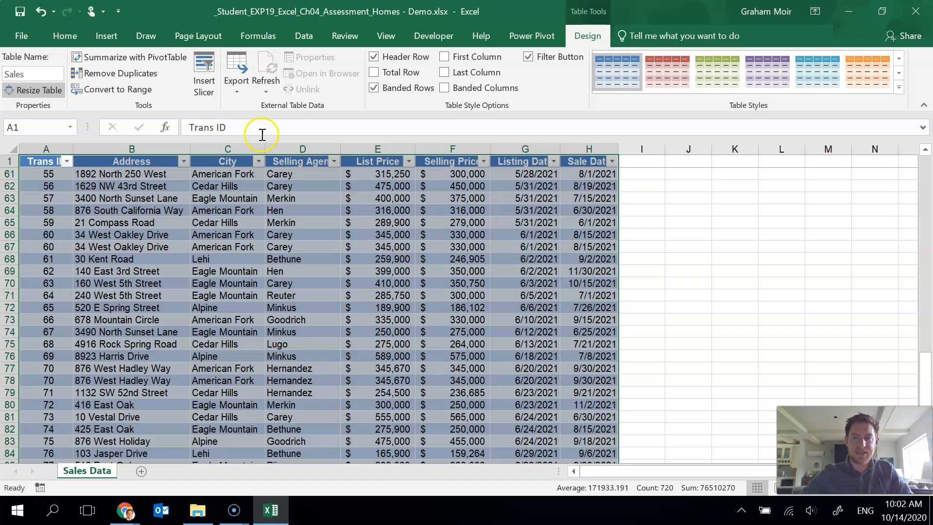
Step: Apply the dark-group table style with a purple header row and green banded rows to the Sales table
{"action": "left_click", "coordinate": [899, 89]}
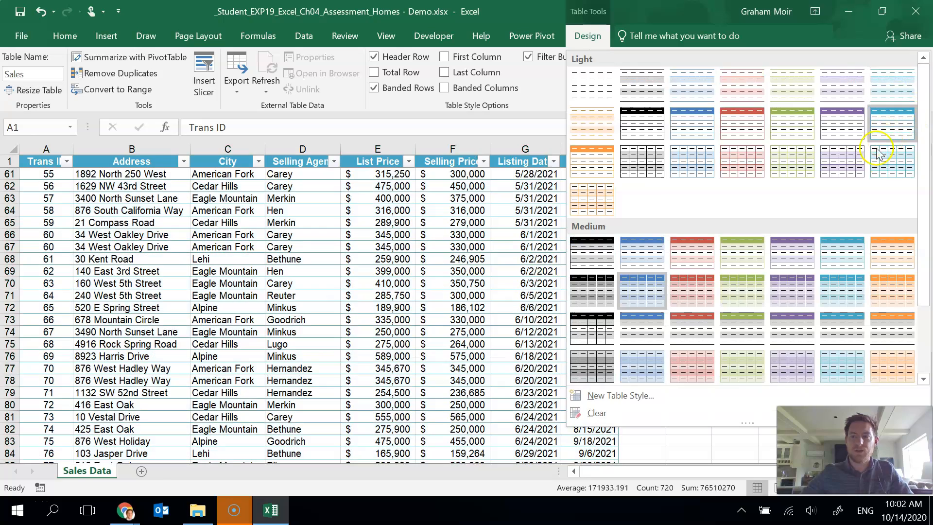
{"action": "scroll", "coordinate": [813, 170], "scroll_direction": "down", "scroll_amount": 3}
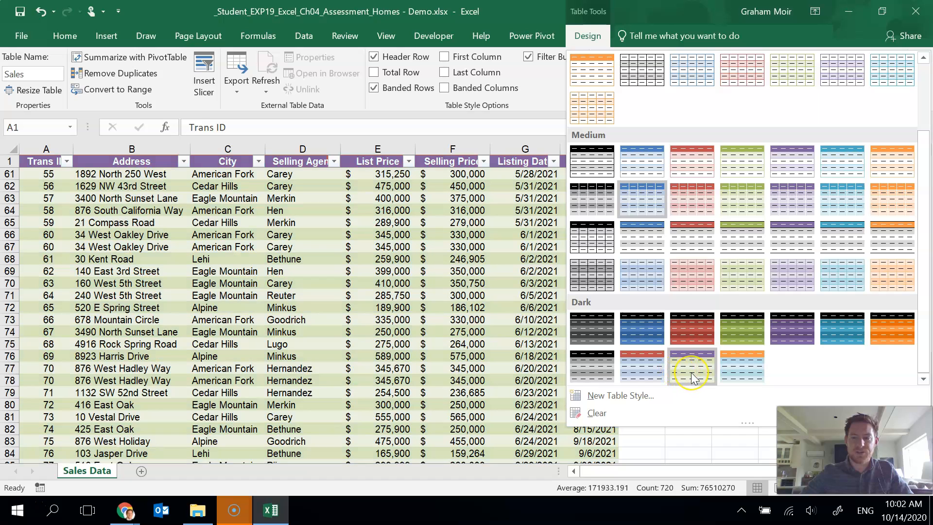
{"action": "left_click", "coordinate": [692, 372]}
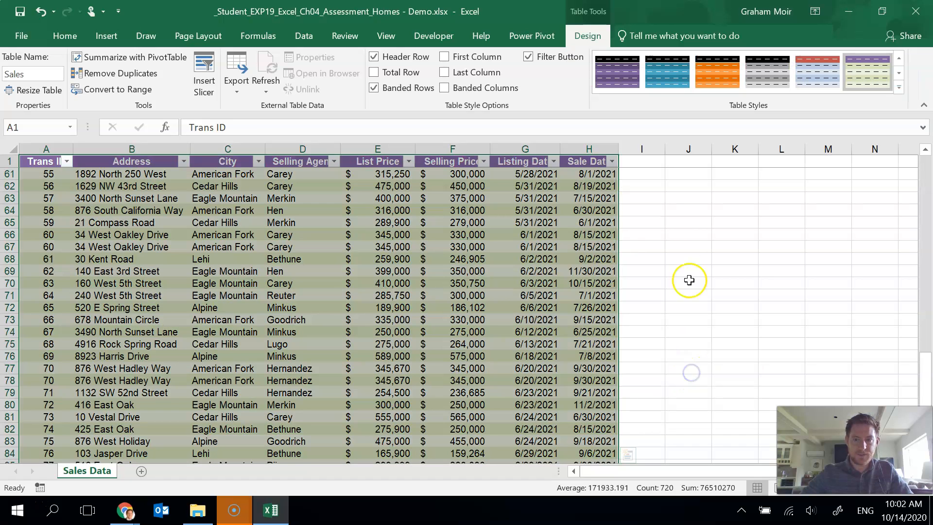
{"action": "left_click", "coordinate": [453, 236]}
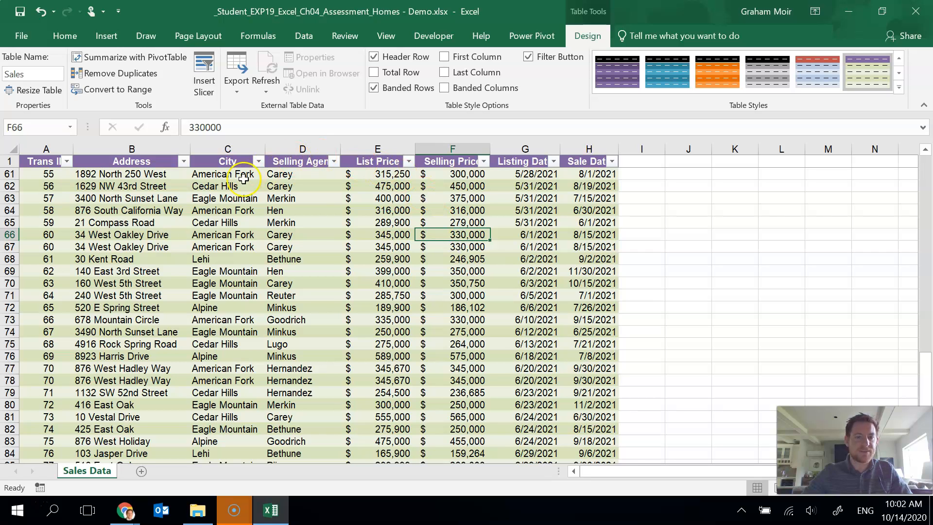
Step: Remove duplicate records from the Sales table, comparing all columns with headers included
{"action": "left_click", "coordinate": [204, 210]}
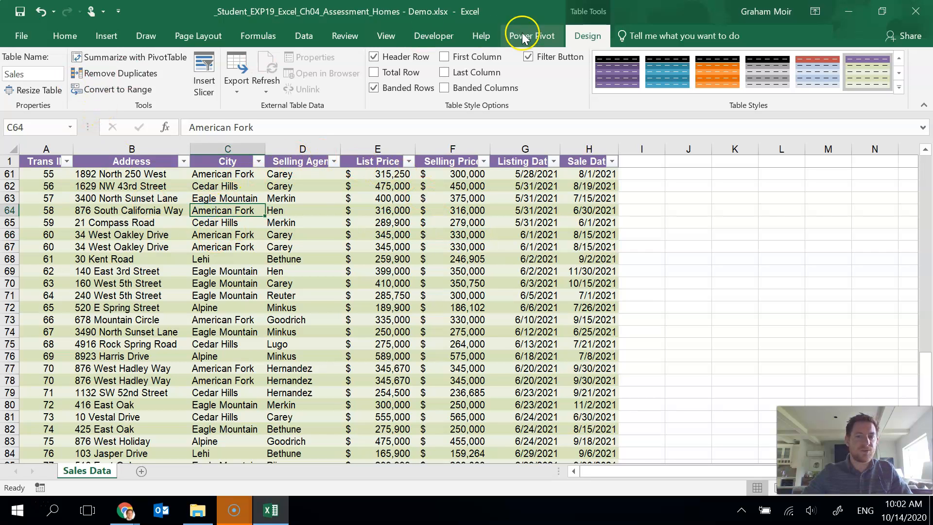
{"action": "left_click", "coordinate": [132, 74]}
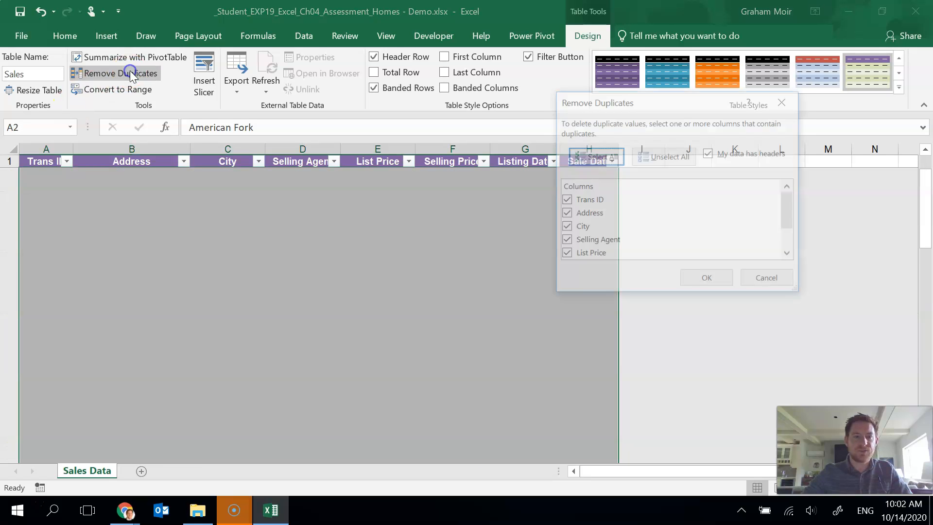
{"action": "mouse_move", "coordinate": [787, 224]}
{"action": "left_mouse_down"}
{"action": "mouse_move", "coordinate": [787, 246]}
{"action": "mouse_move", "coordinate": [788, 207]}
{"action": "left_mouse_up"}
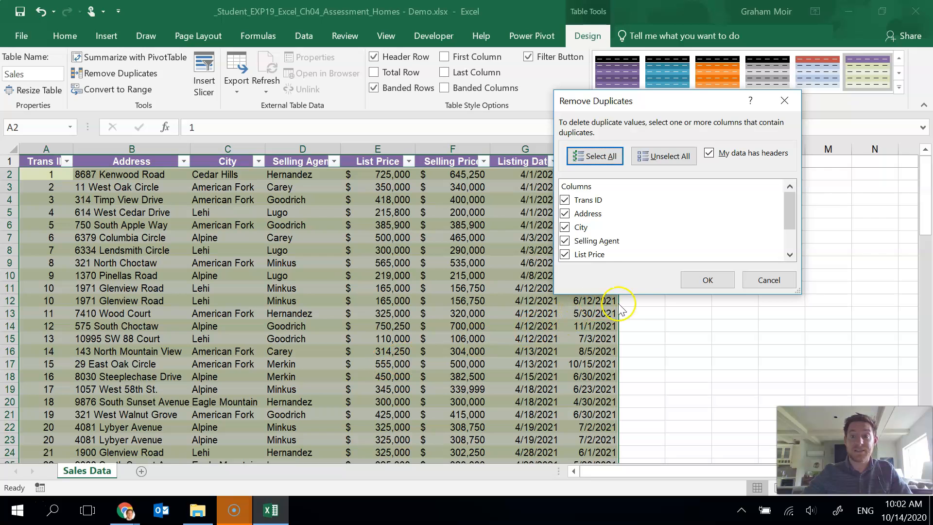
{"action": "left_click", "coordinate": [688, 287]}
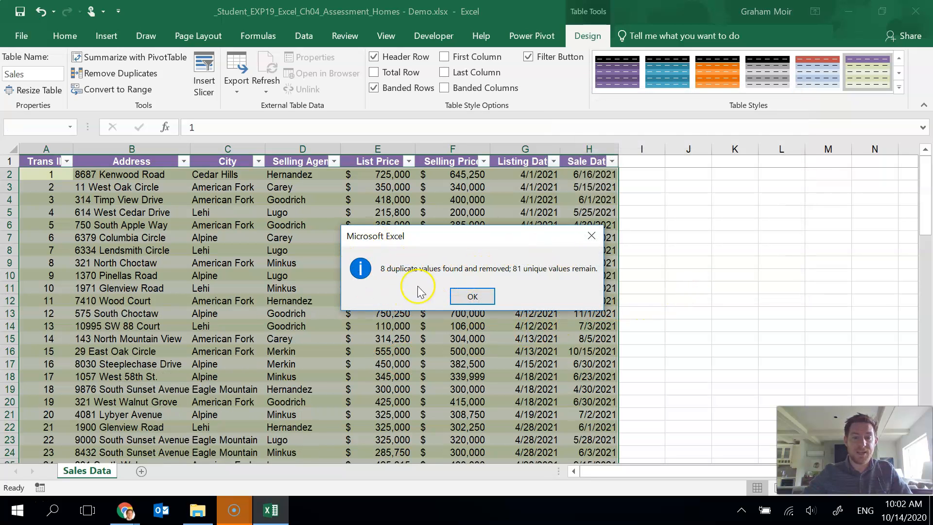
{"action": "left_click", "coordinate": [471, 297]}
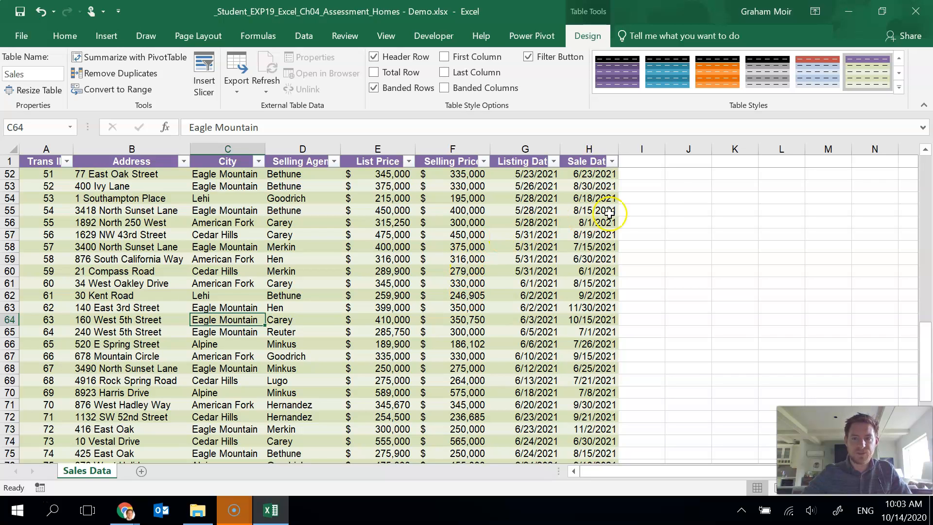
Step: Add a table column headed "Days on Market" in cell I1, beside Sale Date
{"action": "left_click", "coordinate": [649, 161]}
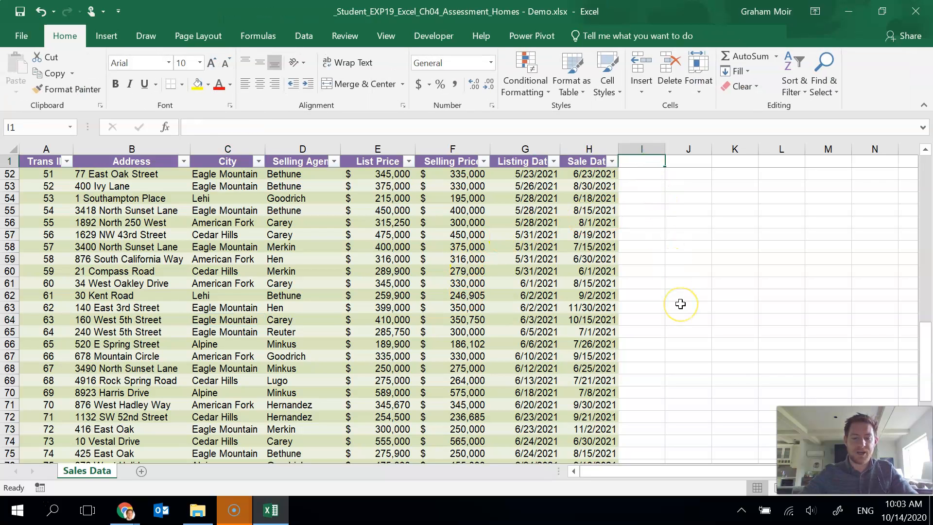
{"action": "type", "text": "Days on Market"}
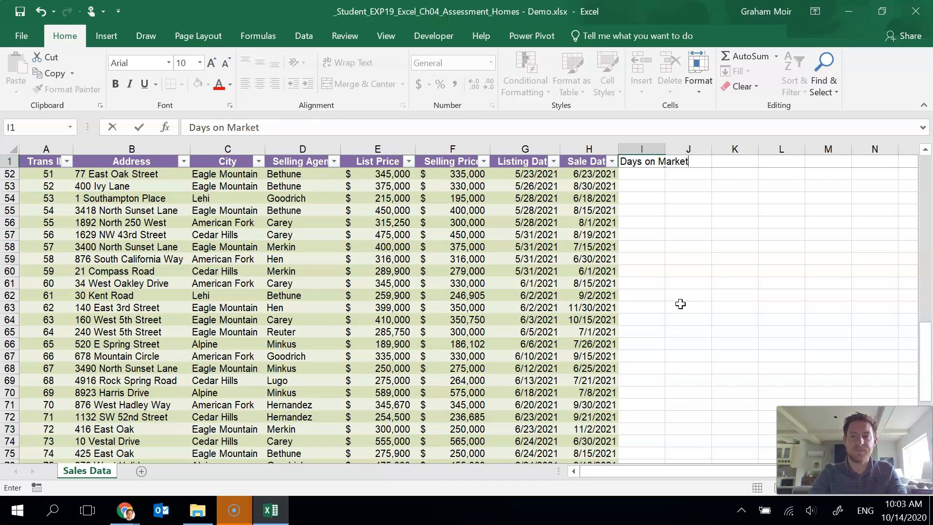
{"action": "key", "text": "Tab"}
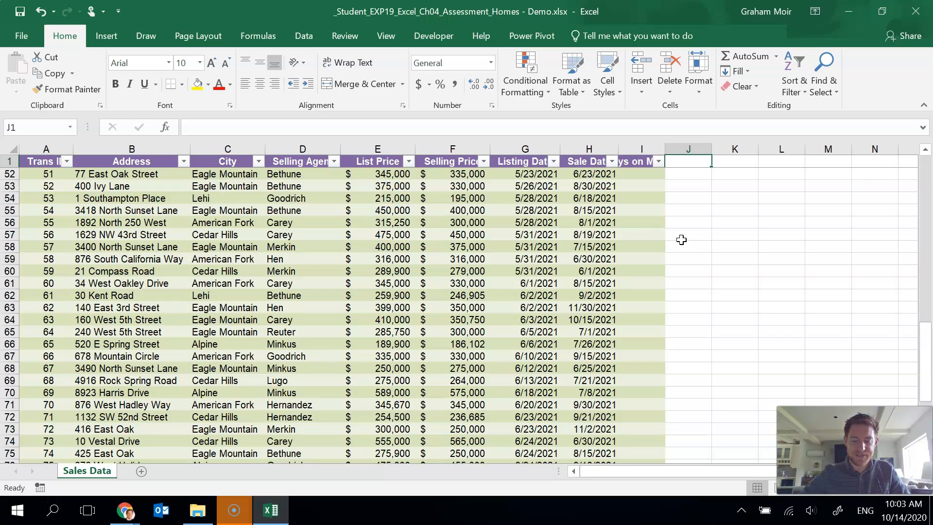
Step: Fill the Days on Market column with the formula =[@[Sale Date]]-[@[Listing Date]]
{"action": "left_click", "coordinate": [652, 173]}
{"action": "type", "text": "="}
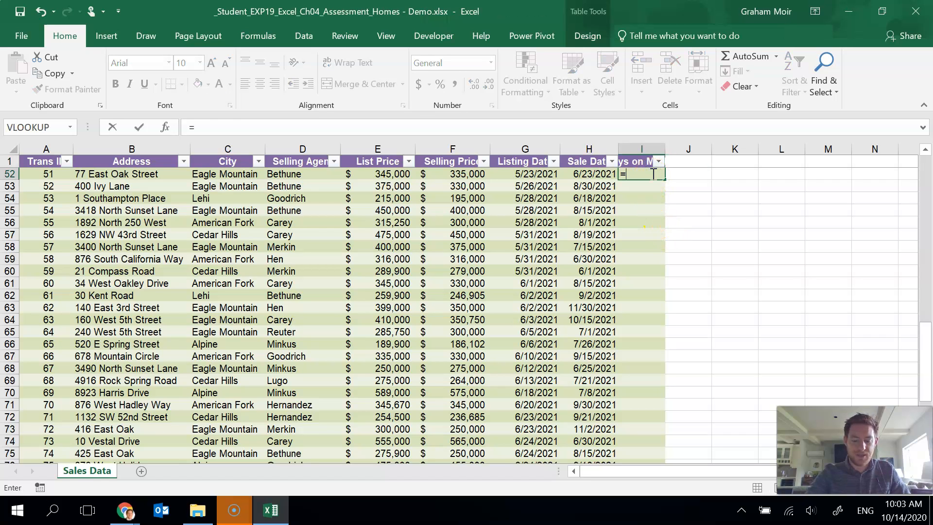
{"action": "key", "text": "Left"}
{"action": "type", "text": "-"}
{"action": "key", "text": "Left"}
{"action": "key", "text": "Left"}
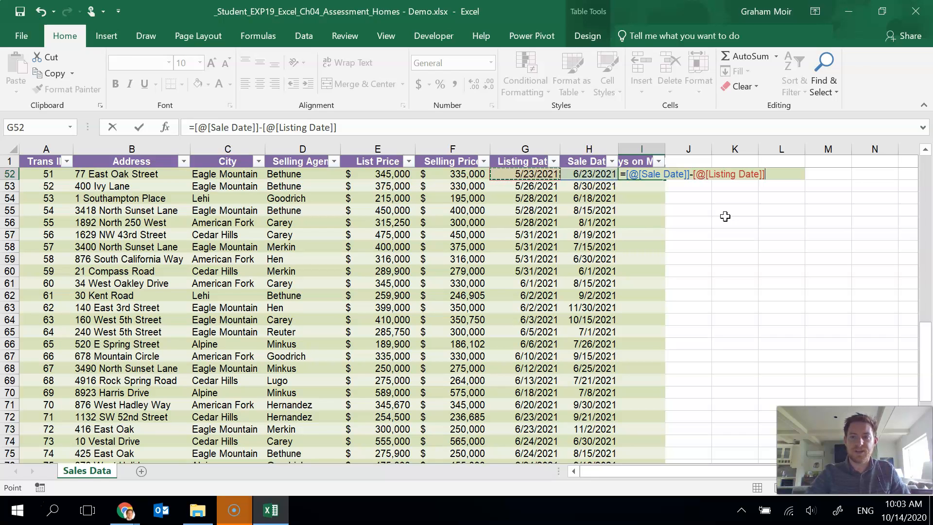
{"action": "key", "text": "Return"}
{"action": "scroll", "coordinate": [689, 285], "scroll_direction": "down", "scroll_amount": 2}
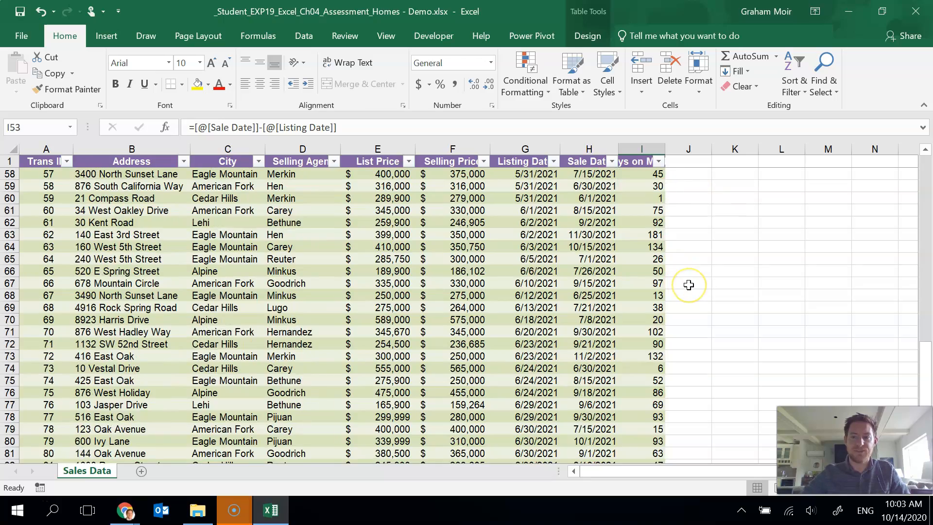
{"action": "scroll", "coordinate": [689, 273], "scroll_direction": "up", "scroll_amount": 3}
{"action": "scroll", "coordinate": [709, 204], "scroll_direction": "up", "scroll_amount": 16}
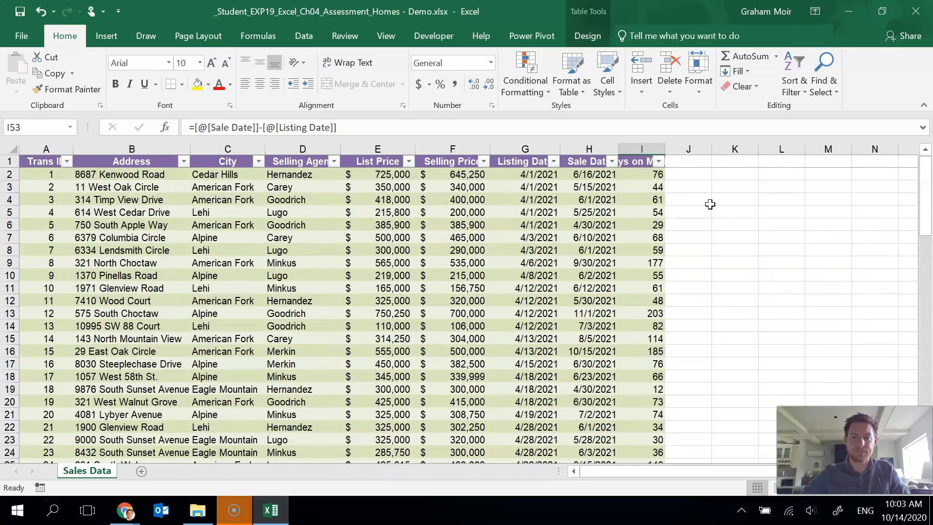
Step: Set the width of column I, Days on Market, to 14
{"action": "left_click", "coordinate": [687, 175]}
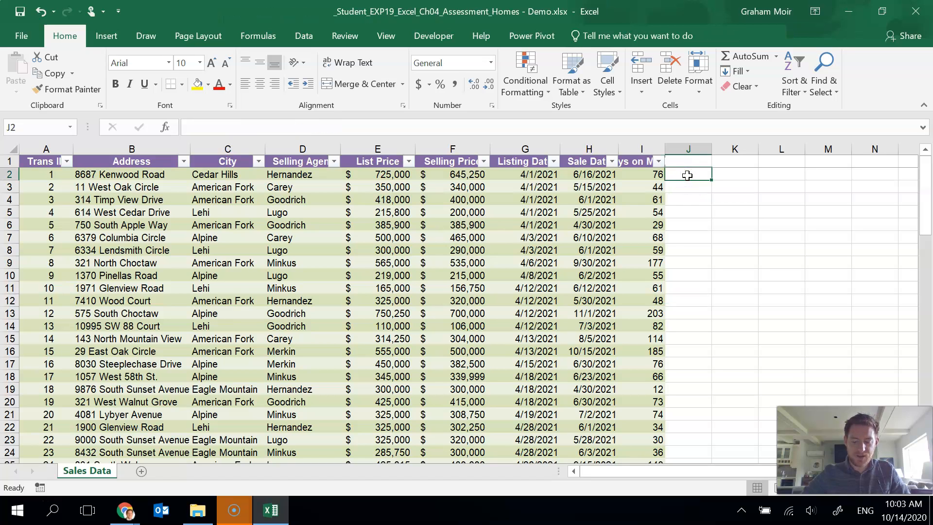
{"action": "right_click", "coordinate": [641, 146]}
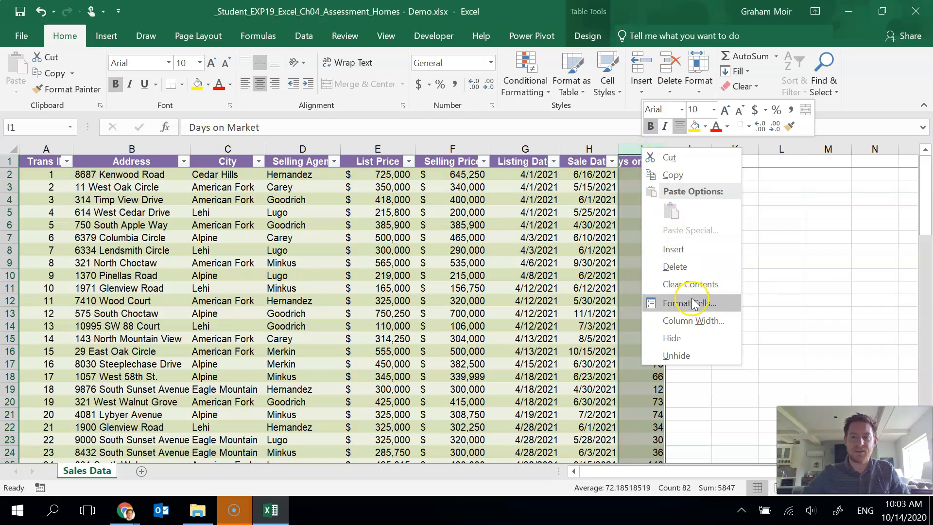
{"action": "left_click", "coordinate": [698, 323]}
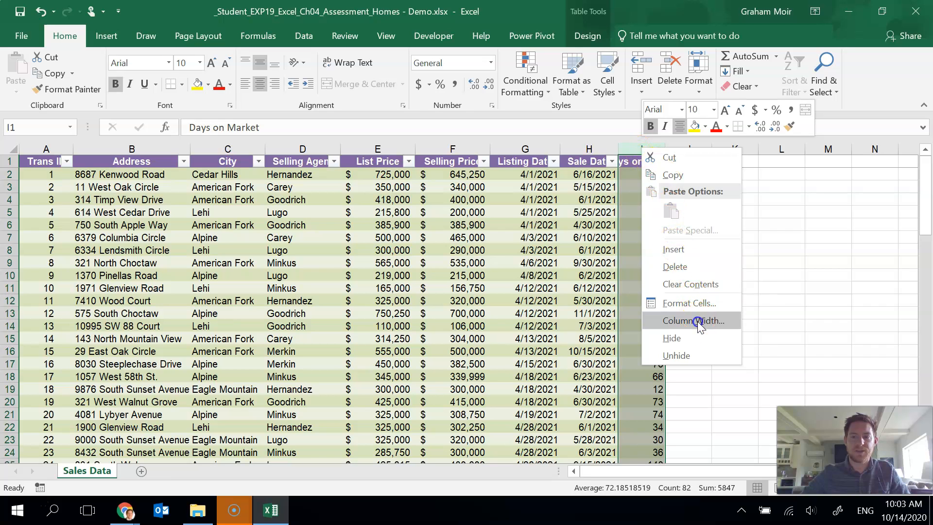
{"action": "type", "text": "14"}
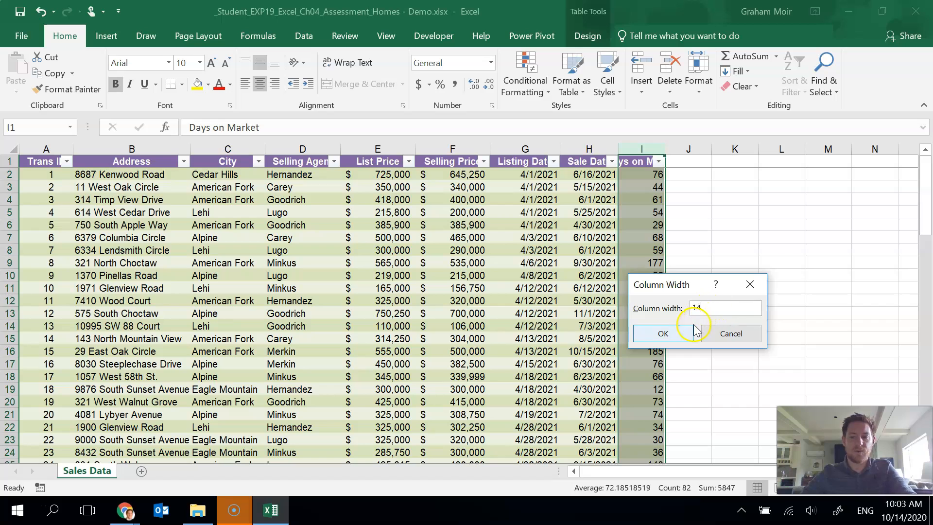
{"action": "left_click", "coordinate": [681, 332]}
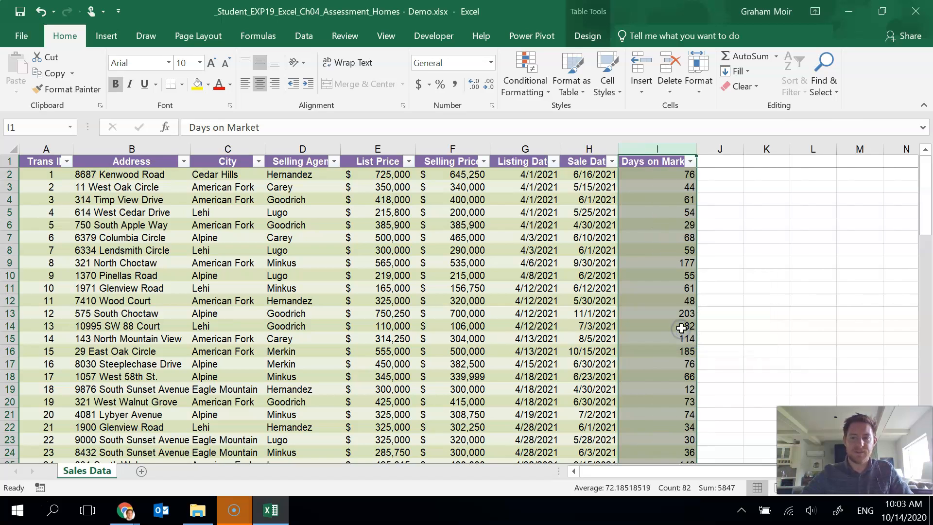
{"action": "left_click", "coordinate": [756, 273]}
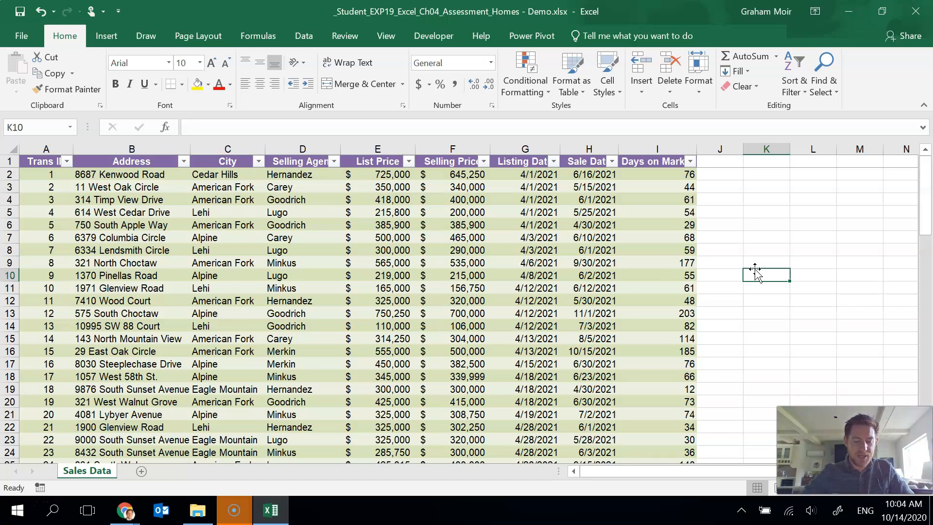
Step: Turn on the total row for the Sales table
{"action": "left_click", "coordinate": [427, 289]}
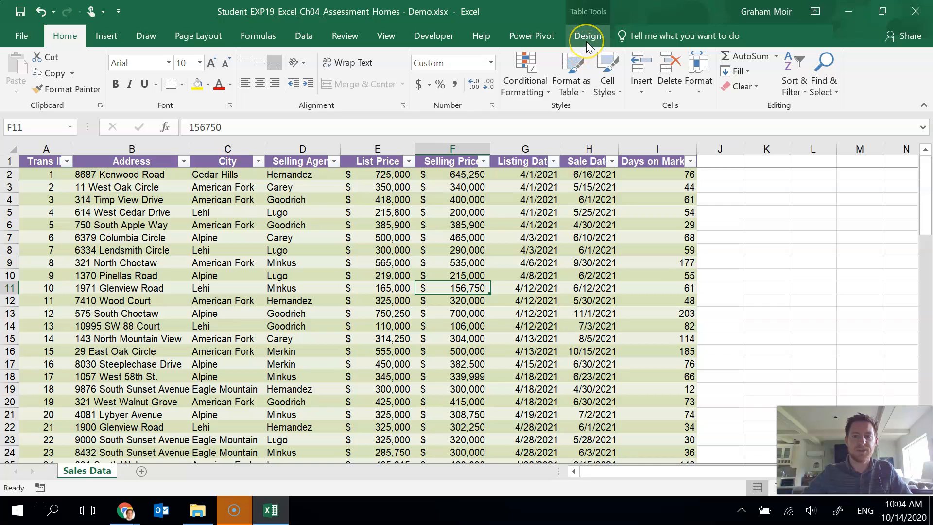
{"action": "left_click", "coordinate": [587, 37]}
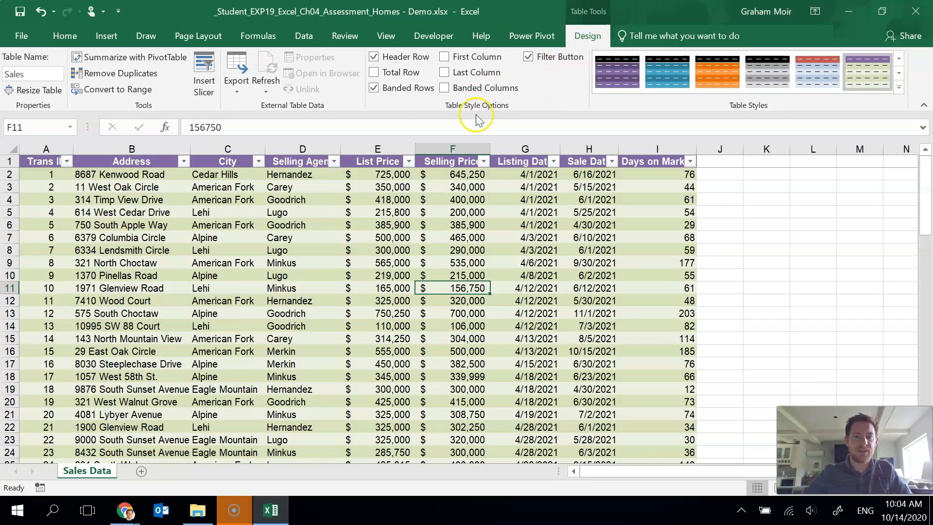
{"action": "left_click", "coordinate": [390, 74]}
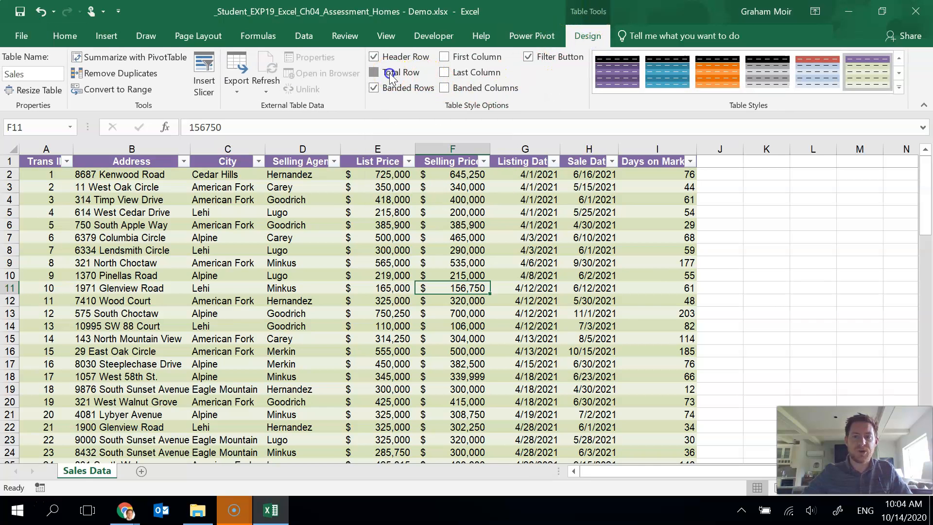
Step: Set the total row's calculation for the Days on Market column to Average
{"action": "scroll", "coordinate": [438, 266], "scroll_direction": "down", "scroll_amount": 14}
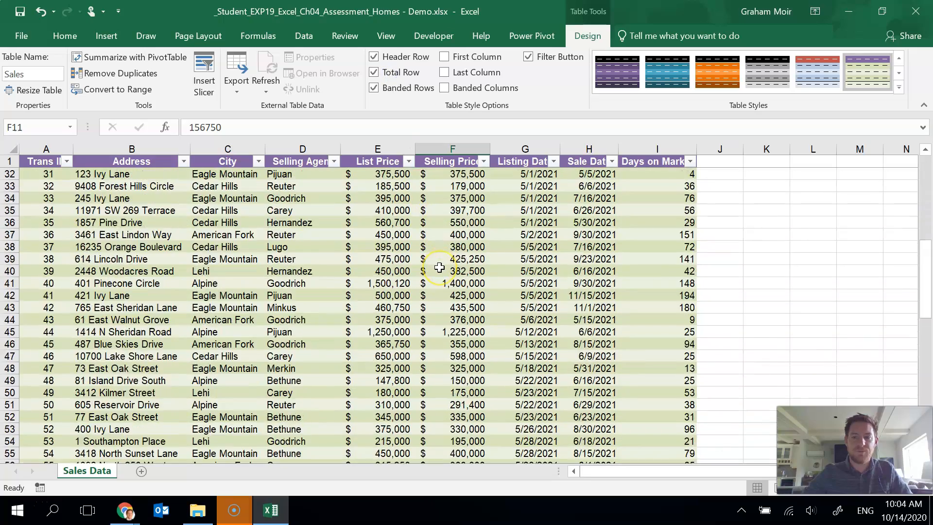
{"action": "scroll", "coordinate": [439, 267], "scroll_direction": "down", "scroll_amount": 7}
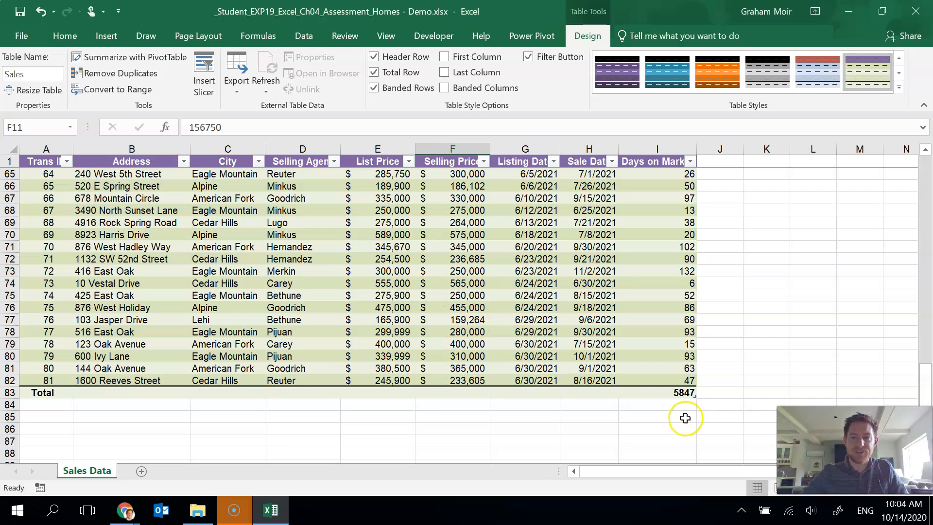
{"action": "left_click", "coordinate": [674, 394]}
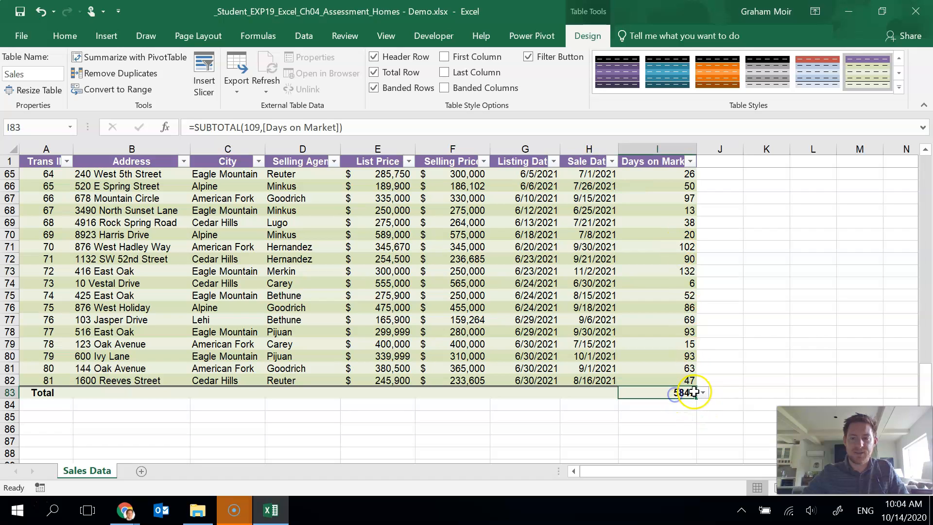
{"action": "left_click", "coordinate": [703, 393]}
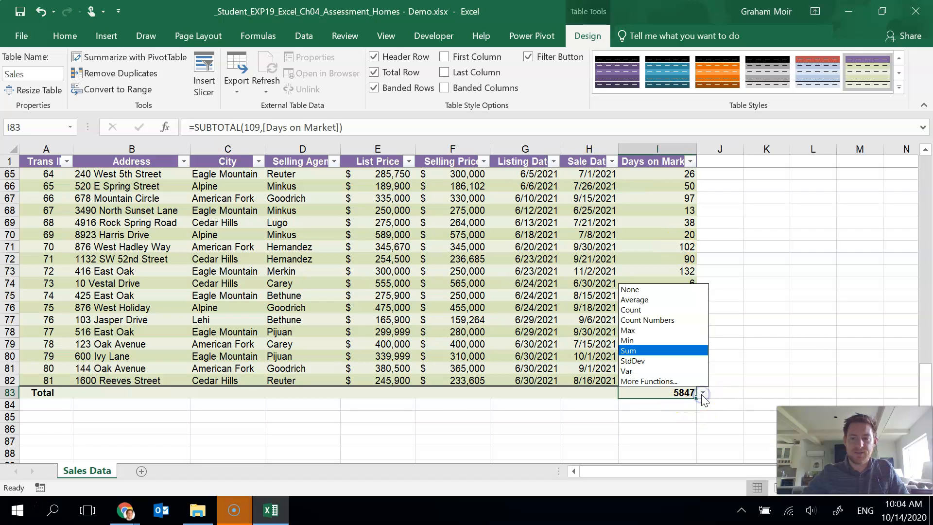
{"action": "left_click", "coordinate": [678, 302]}
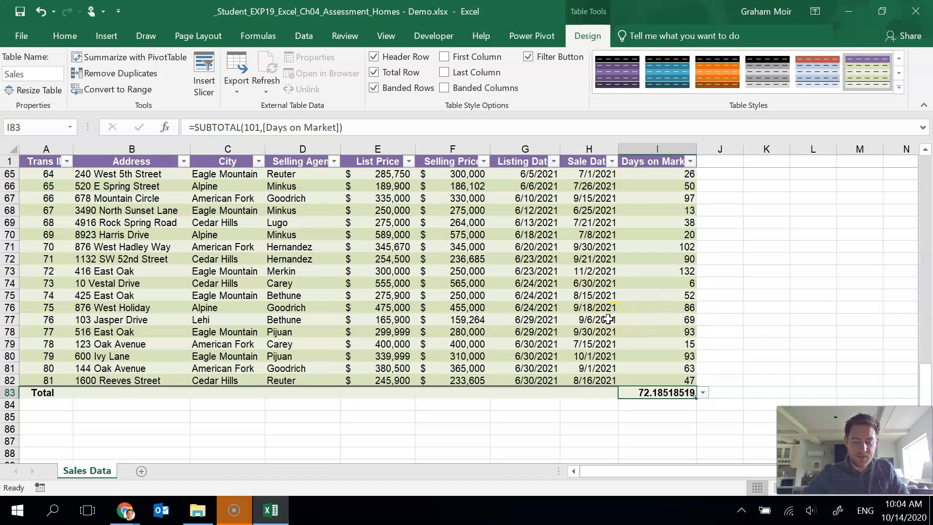
Step: Set the total row's calculation for the Selling Price column to Average
{"action": "left_click", "coordinate": [474, 392]}
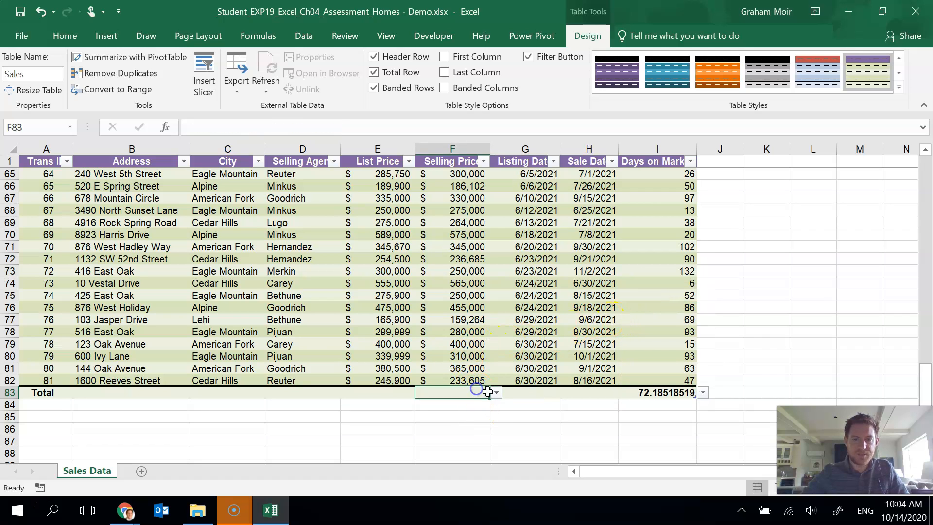
{"action": "left_click", "coordinate": [495, 392]}
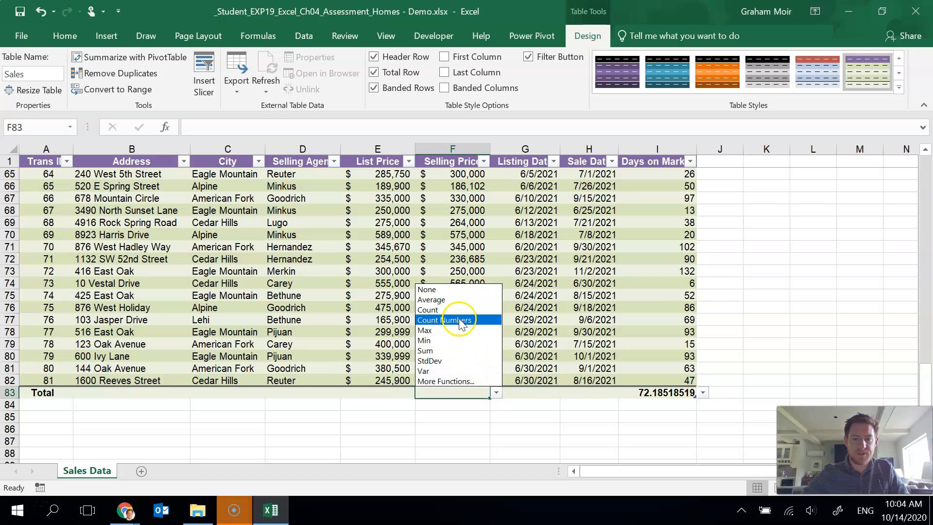
{"action": "left_click", "coordinate": [457, 301]}
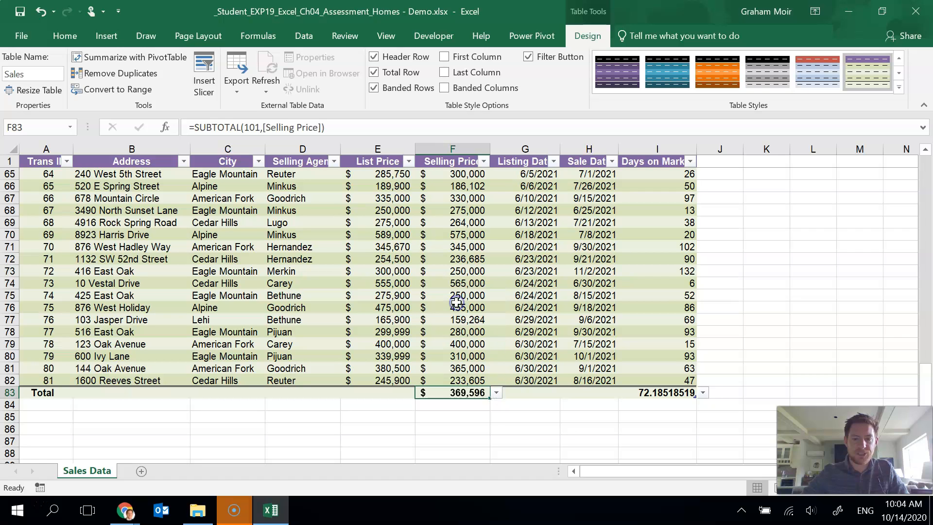
Step: Reduce the Days on Market average in cell I83 to one decimal place
{"action": "left_click", "coordinate": [659, 394]}
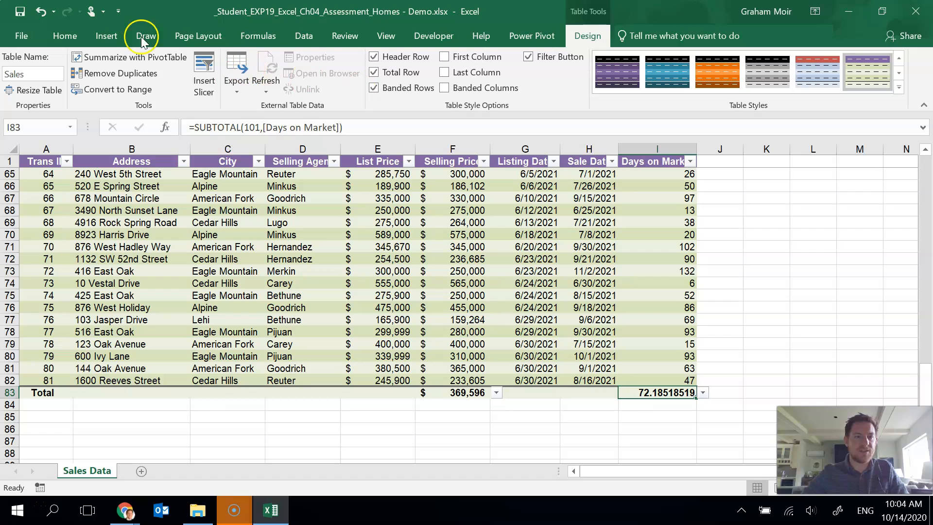
{"action": "left_click", "coordinate": [67, 35]}
{"action": "left_click", "coordinate": [488, 86]}
{"action": "left_click", "coordinate": [488, 86]}
{"action": "left_click", "coordinate": [488, 85]}
{"action": "left_click", "coordinate": [488, 86]}
{"action": "left_click", "coordinate": [488, 86]}
{"action": "left_click", "coordinate": [489, 87]}
{"action": "left_click", "coordinate": [488, 87]}
{"action": "left_click", "coordinate": [722, 285]}
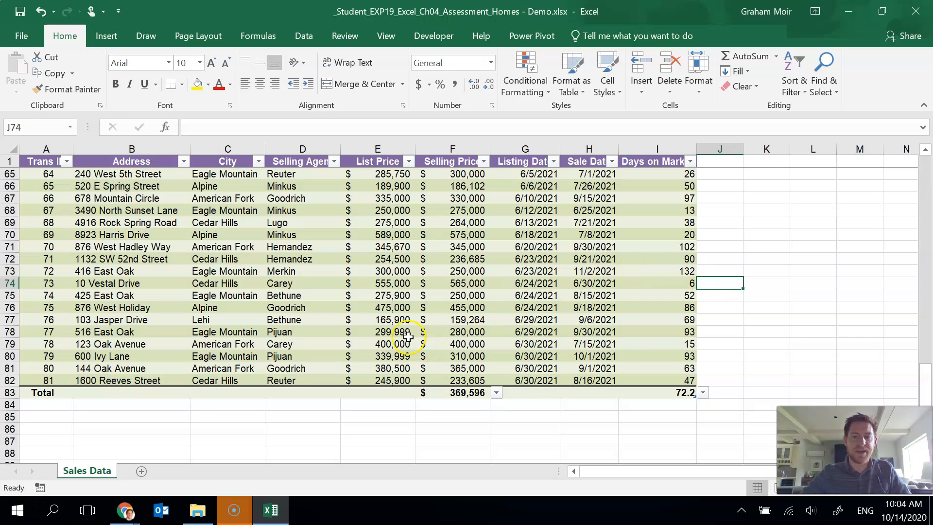
Step: Apply Top 10% conditional formatting to the selling prices in F2:F82 and review the highlighted cells
{"action": "left_click", "coordinate": [454, 378]}
{"action": "left_click_drag", "start_coordinate": [454, 378], "coordinate": [455, 86]}
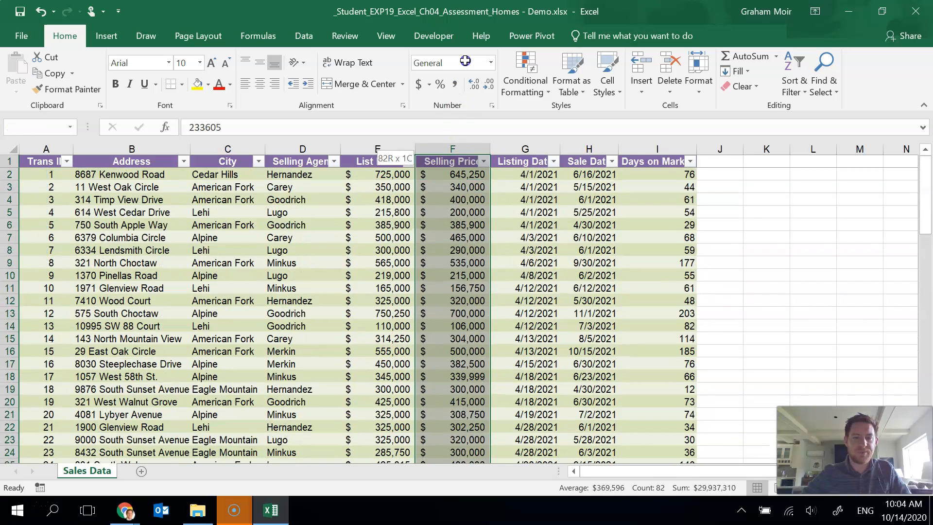
{"action": "left_click_drag", "start_coordinate": [467, 162], "coordinate": [463, 176]}
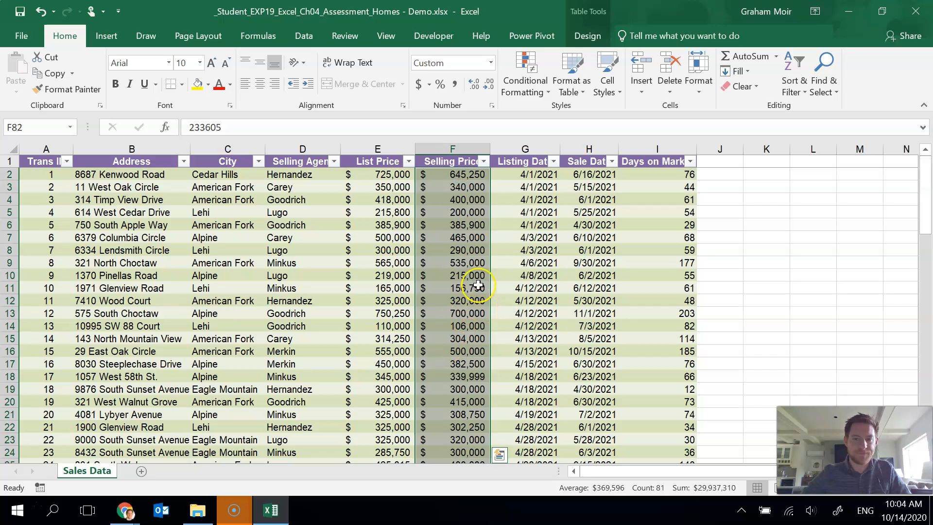
{"action": "left_click", "coordinate": [500, 455]}
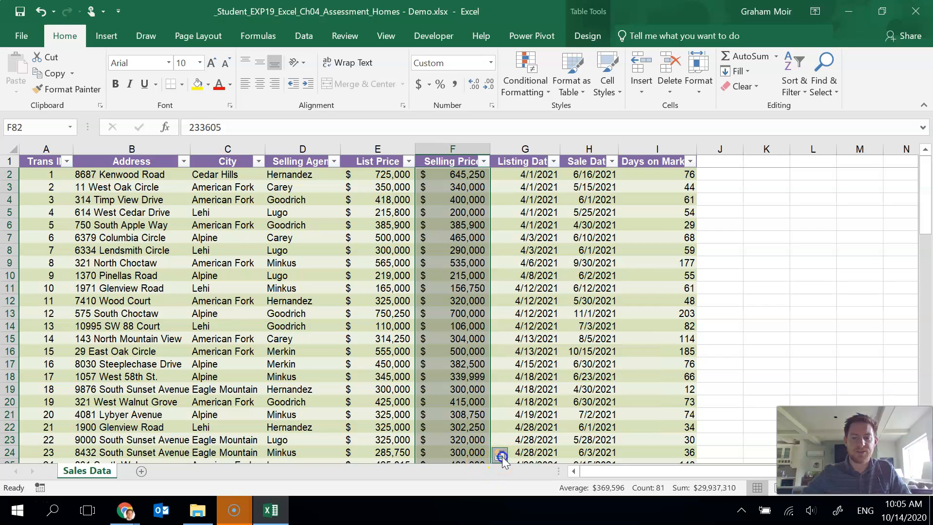
{"action": "left_click", "coordinate": [379, 375]}
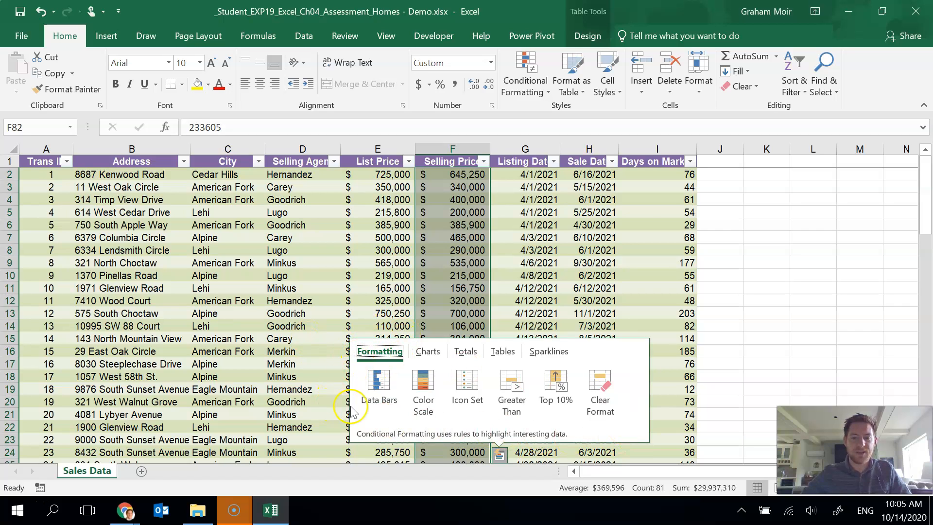
{"action": "left_click", "coordinate": [563, 403]}
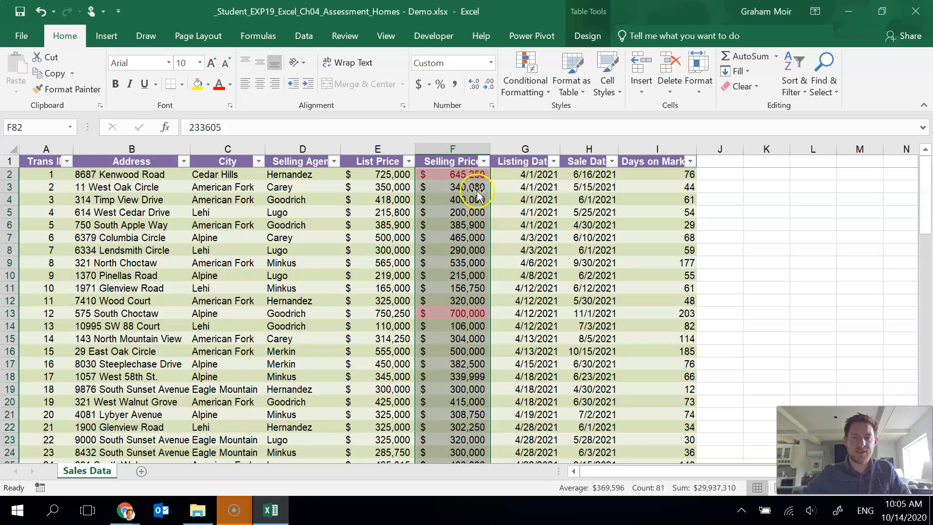
{"action": "scroll", "coordinate": [464, 326], "scroll_direction": "down", "scroll_amount": 7}
{"action": "scroll", "coordinate": [466, 332], "scroll_direction": "down", "scroll_amount": 3}
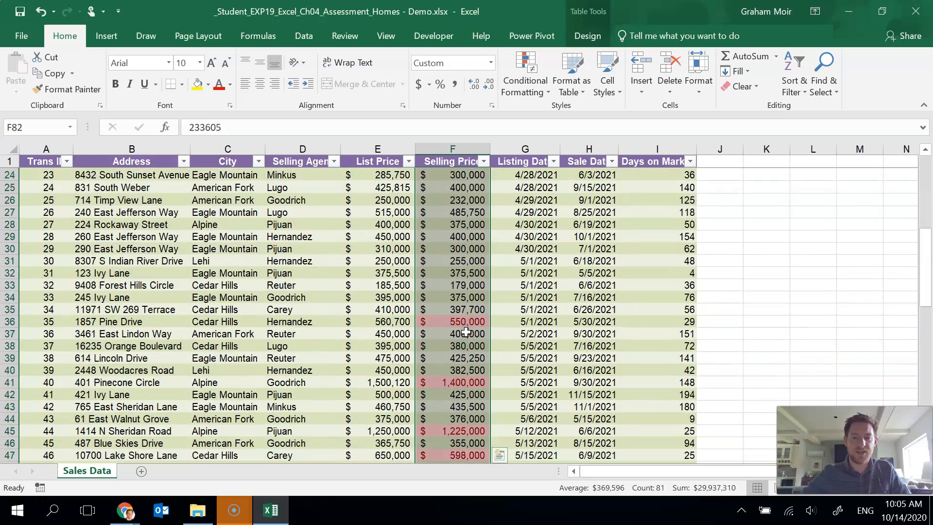
{"action": "left_click", "coordinate": [472, 371]}
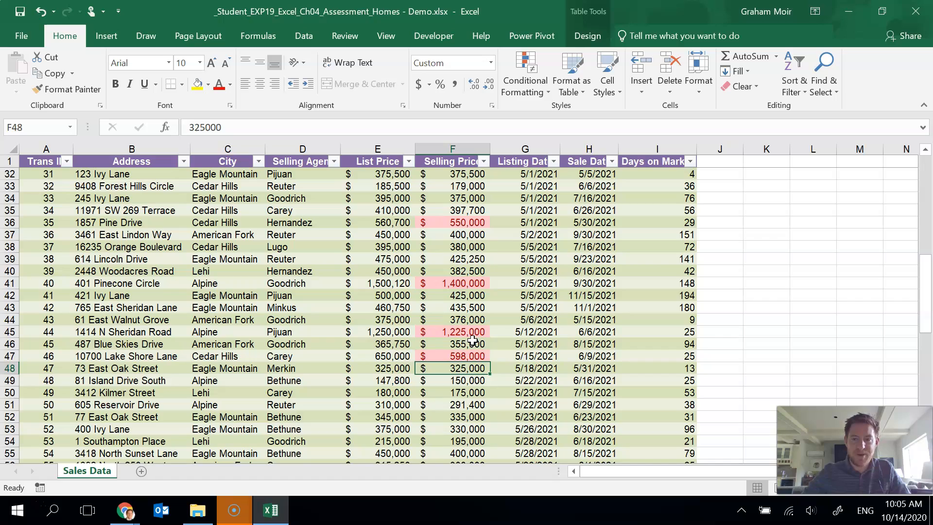
Step: Apply the unrimmed 3 Traffic Lights icon set to the Days on Market values in I2:I82
{"action": "scroll", "coordinate": [636, 265], "scroll_direction": "up", "scroll_amount": 10}
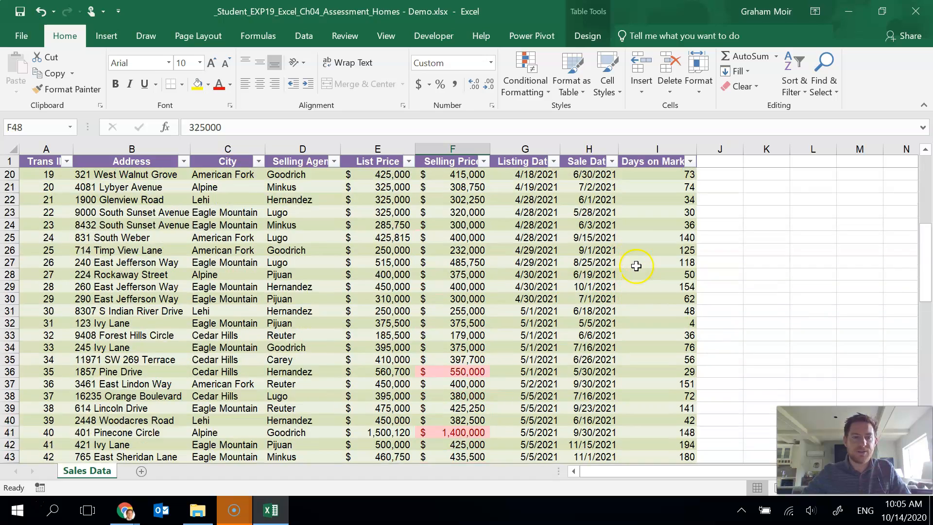
{"action": "left_click_drag", "start_coordinate": [651, 180], "coordinate": [670, 429]}
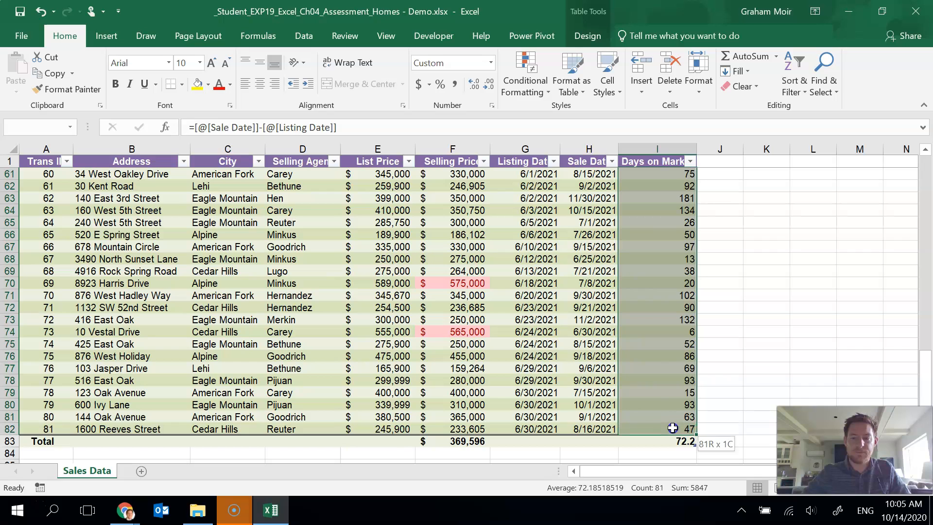
{"action": "left_click", "coordinate": [538, 89]}
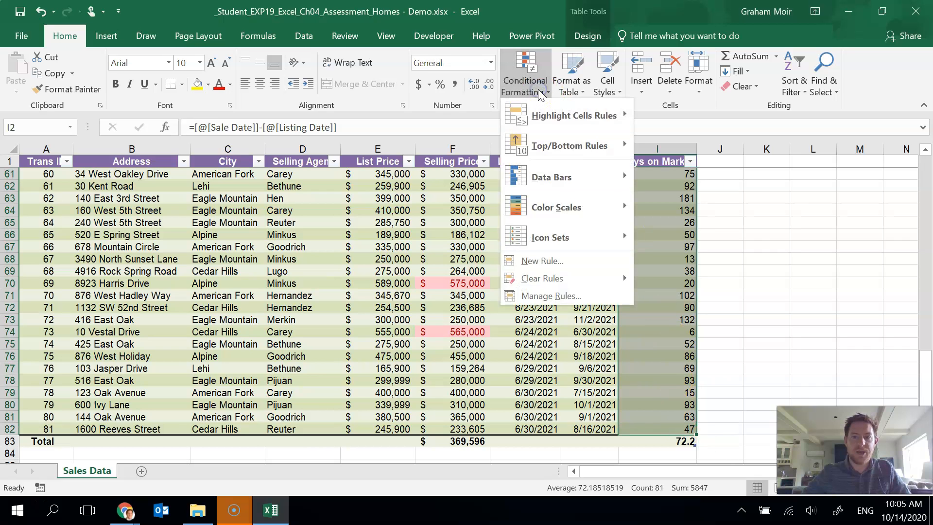
{"action": "left_click", "coordinate": [605, 243]}
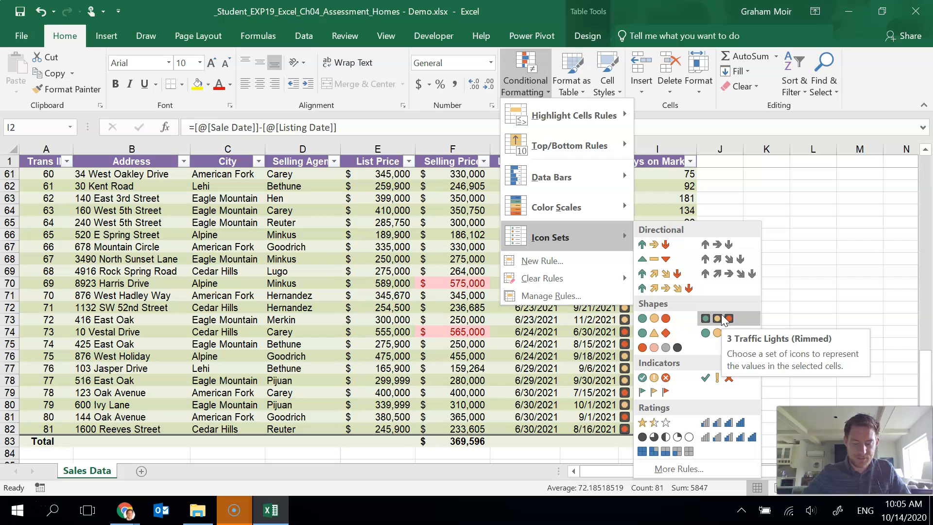
{"action": "left_click", "coordinate": [668, 319]}
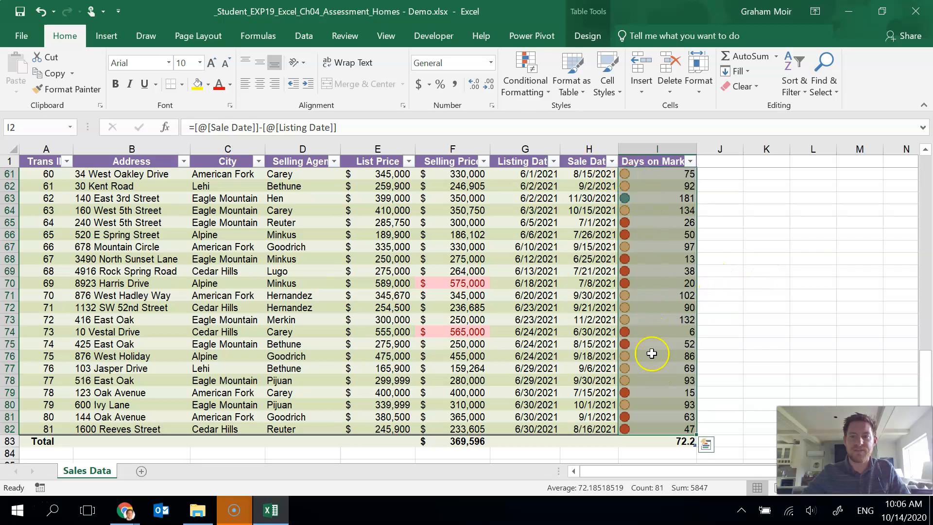
Step: Edit the Icon Set rule for the Days on Market values, keeping the first operator at >=, and reverse its icon order
{"action": "left_click", "coordinate": [522, 92]}
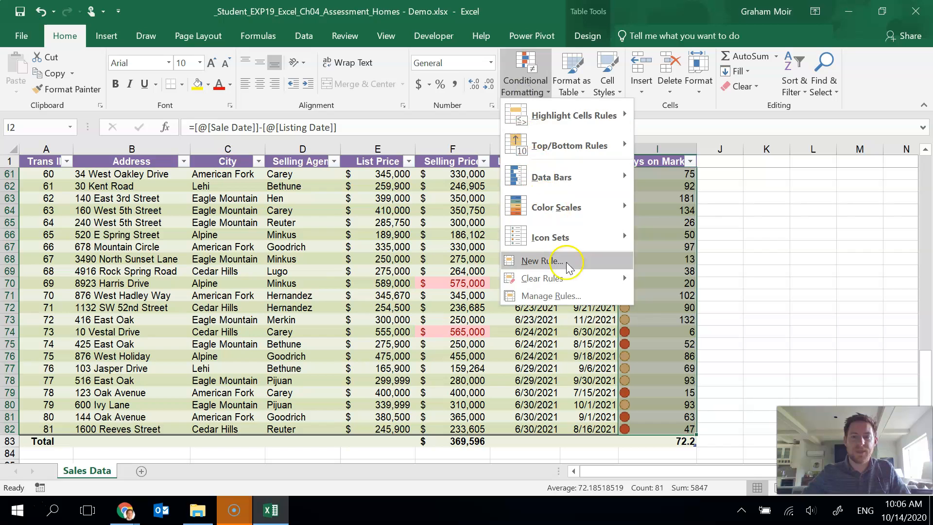
{"action": "left_click", "coordinate": [575, 296]}
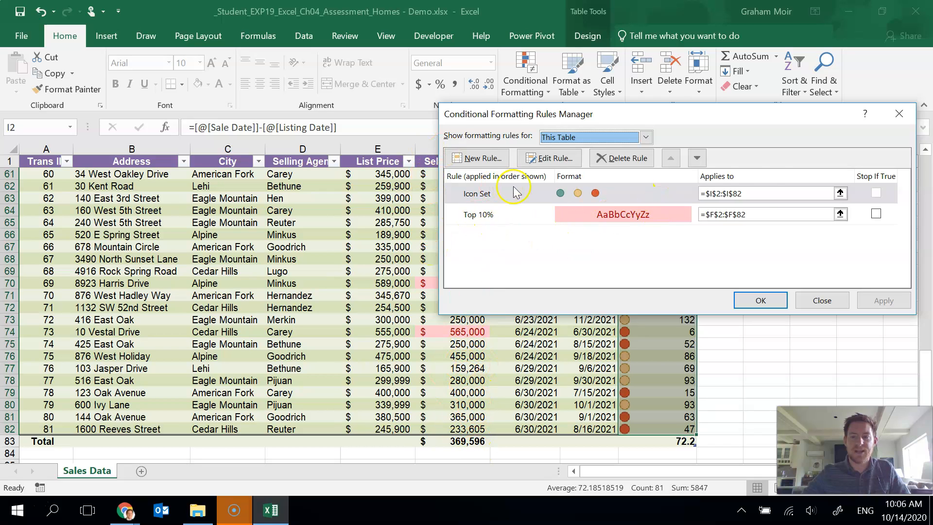
{"action": "left_click", "coordinate": [500, 196]}
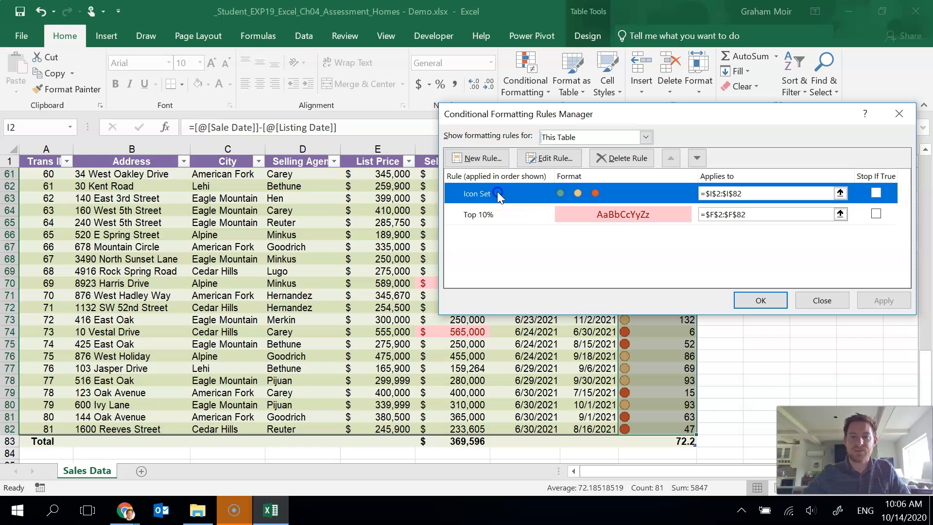
{"action": "left_click", "coordinate": [570, 159]}
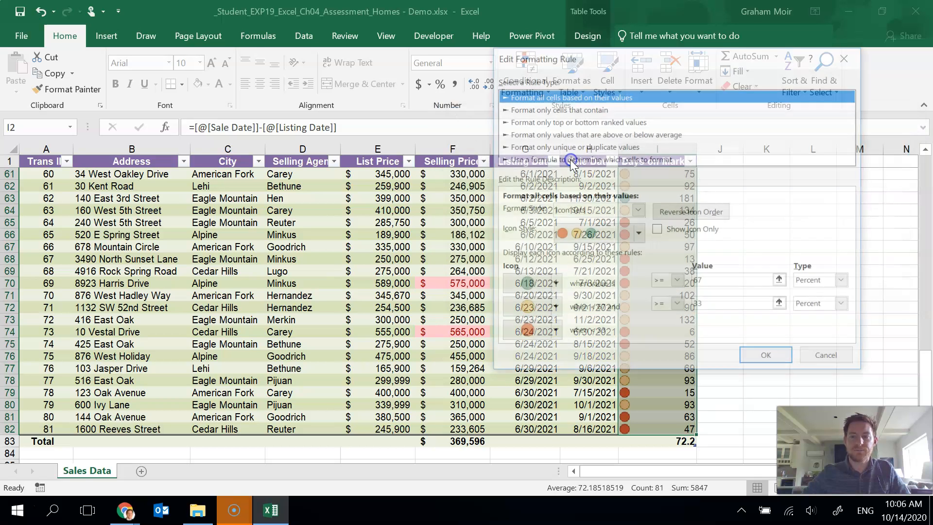
{"action": "left_click_drag", "start_coordinate": [626, 62], "coordinate": [564, 34]}
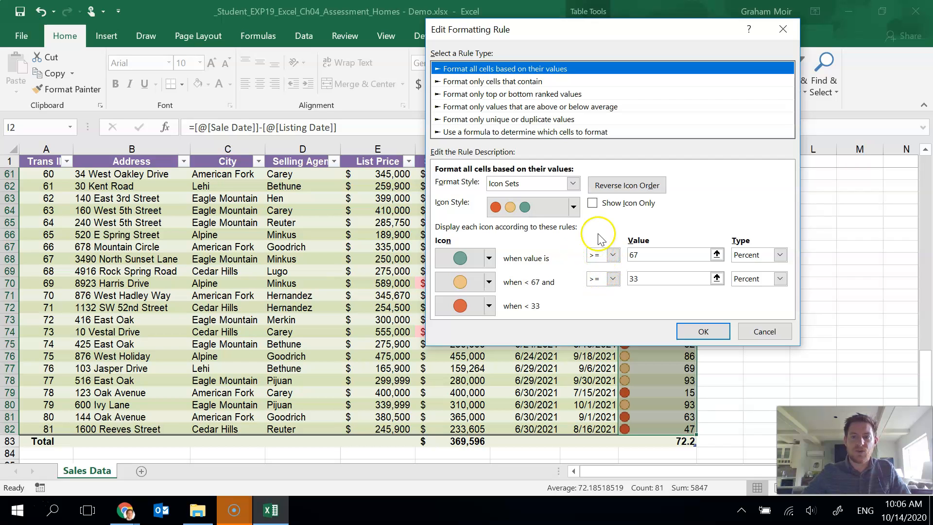
{"action": "left_click", "coordinate": [613, 254]}
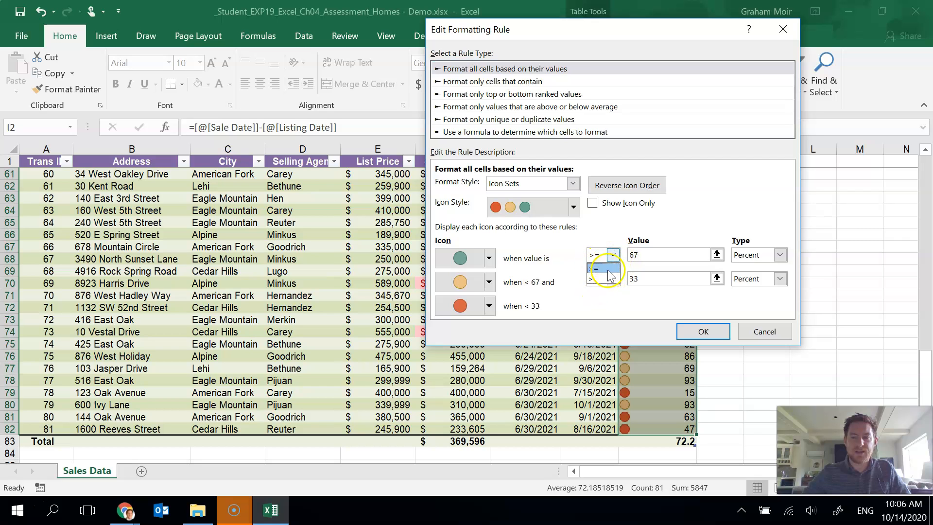
{"action": "left_click", "coordinate": [603, 268]}
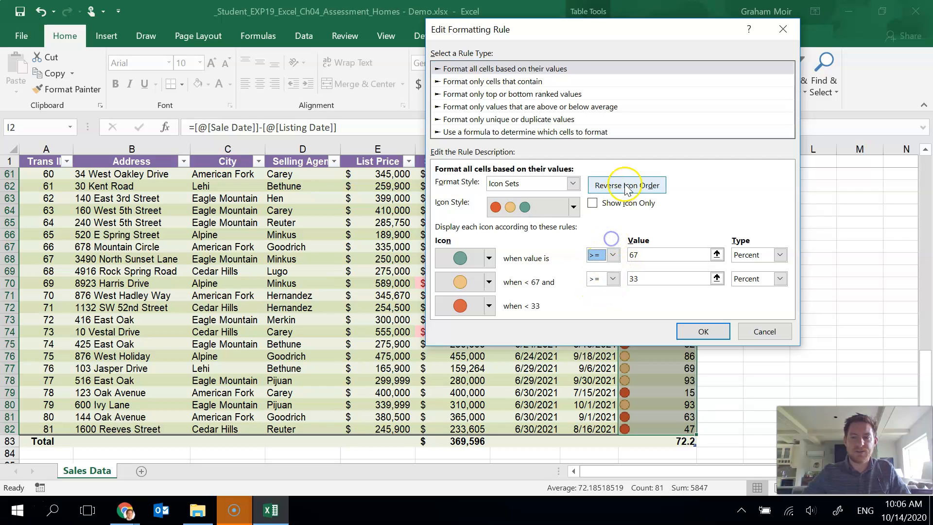
{"action": "left_click", "coordinate": [650, 186]}
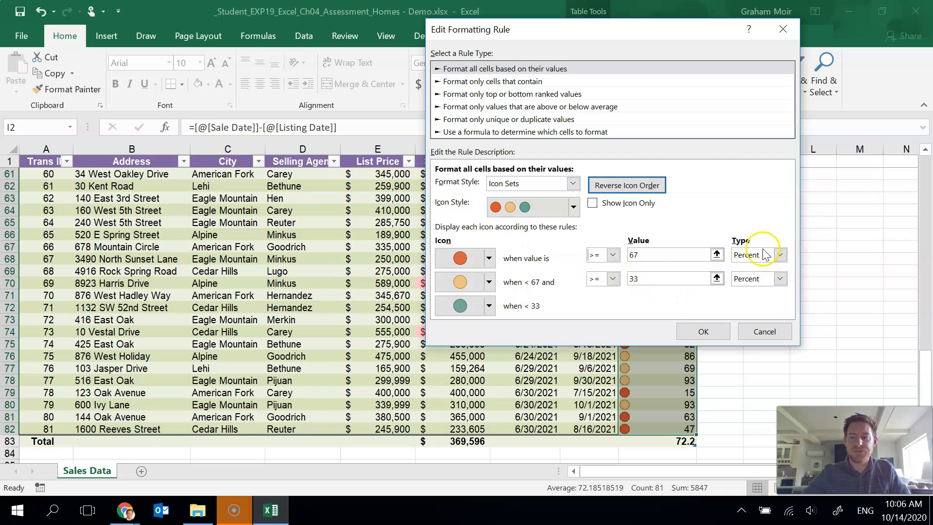
Step: Change the type of both icon thresholds in the rule from Percent to Number
{"action": "left_click", "coordinate": [780, 255]}
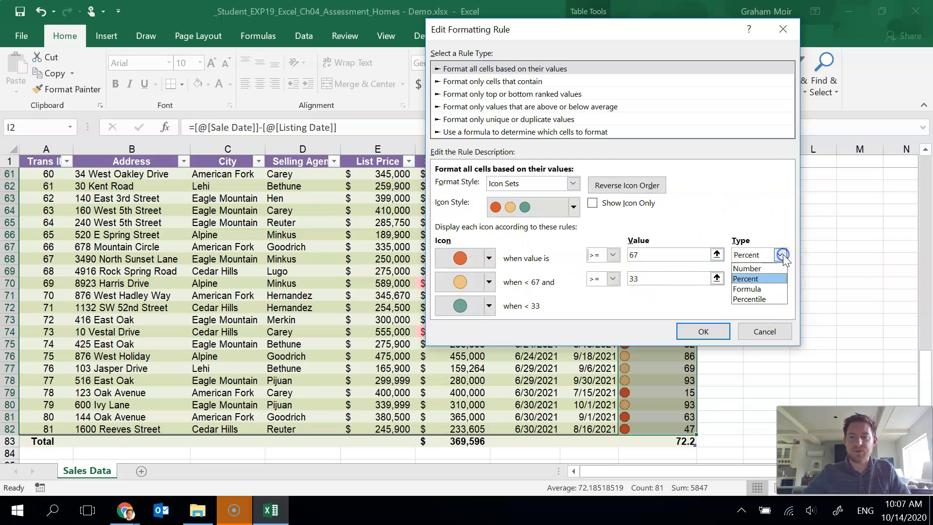
{"action": "left_click", "coordinate": [781, 269]}
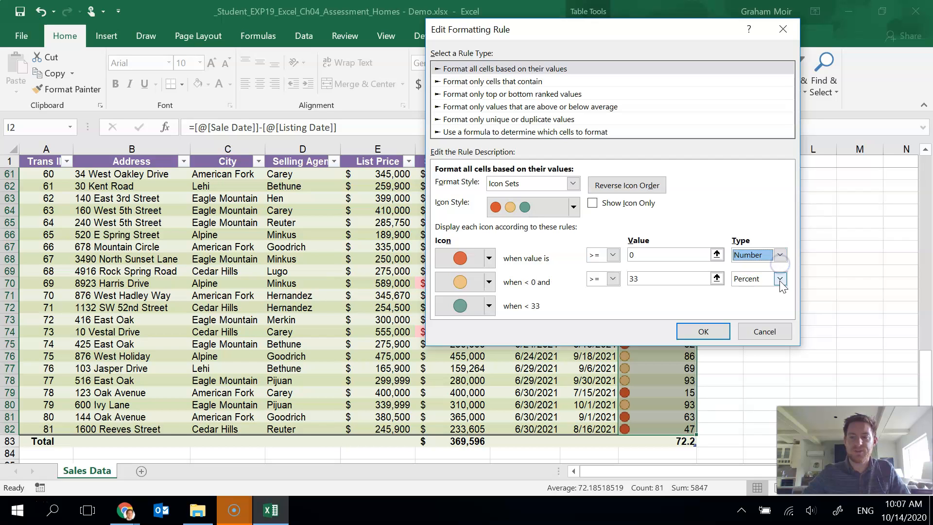
{"action": "left_click", "coordinate": [779, 280]}
{"action": "left_click", "coordinate": [776, 290]}
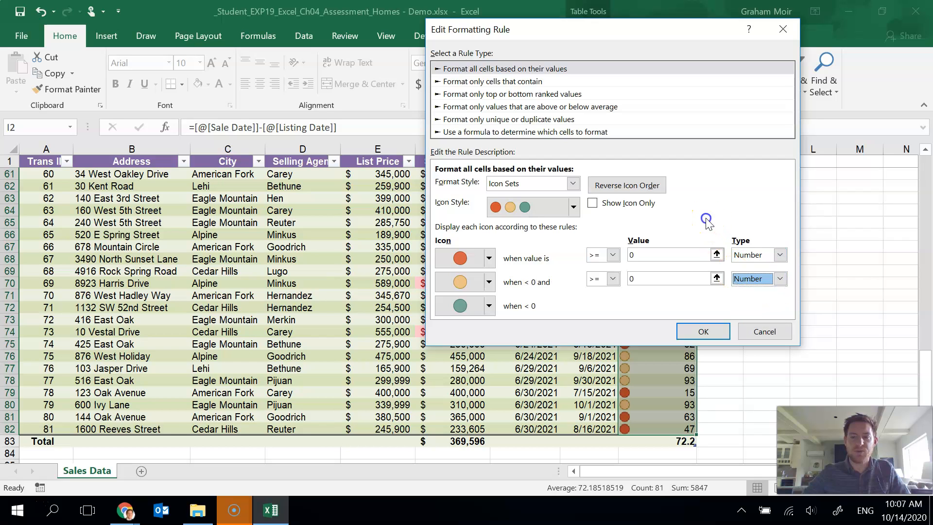
Step: Set the Days on Market icon thresholds to 90 for red and 46 for yellow, apply the rule, and review the column's icons
{"action": "left_click", "coordinate": [485, 260]}
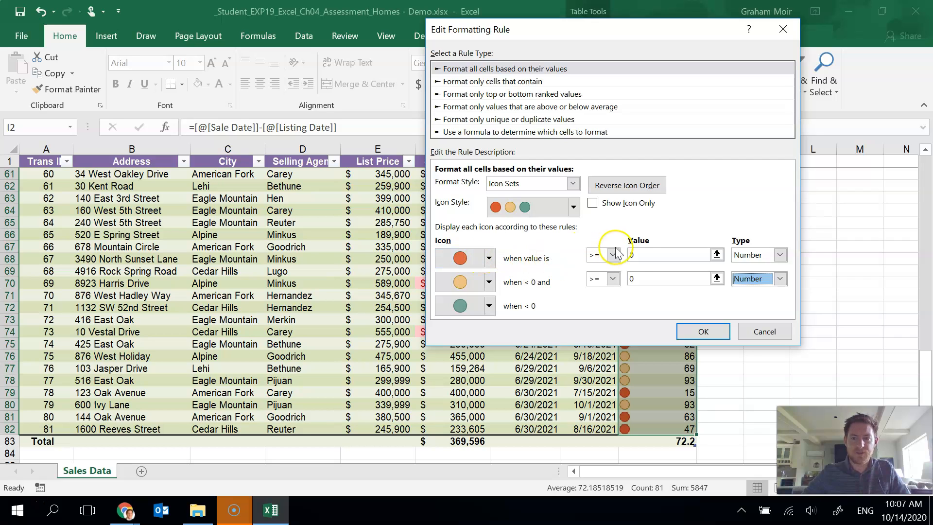
{"action": "left_click", "coordinate": [630, 251]}
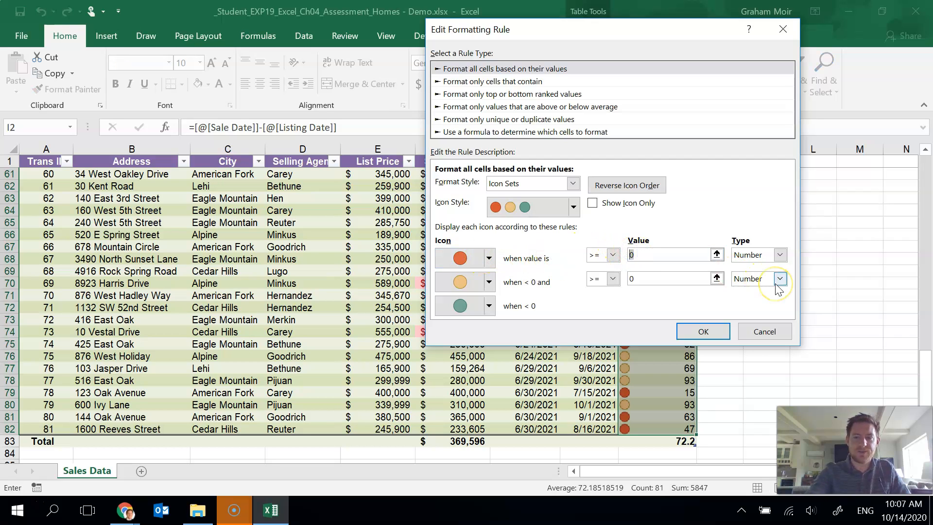
{"action": "left_click", "coordinate": [641, 278]}
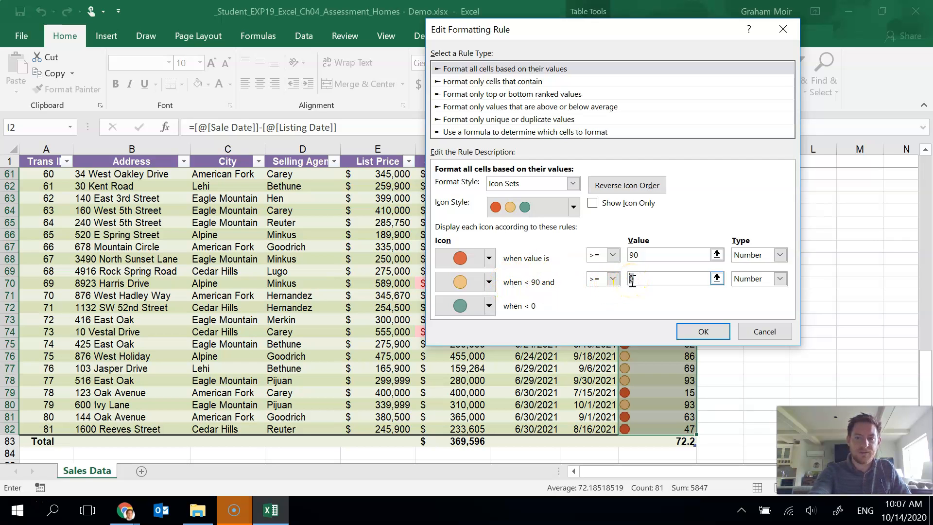
{"action": "left_click", "coordinate": [626, 301]}
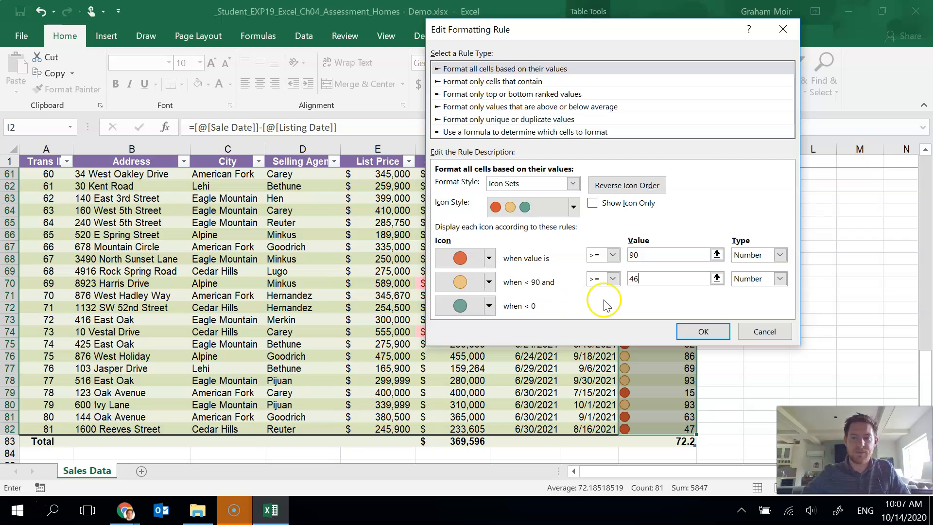
{"action": "key", "text": "Tab"}
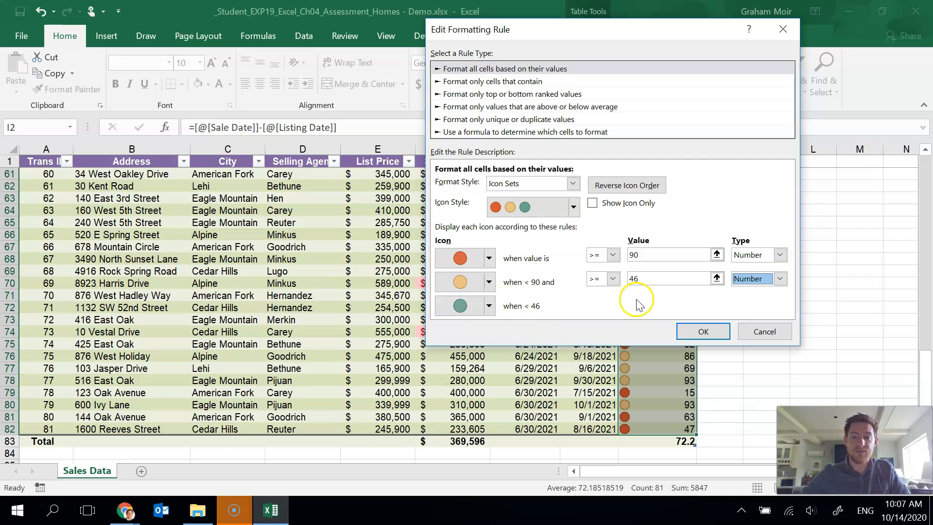
{"action": "left_click", "coordinate": [709, 331]}
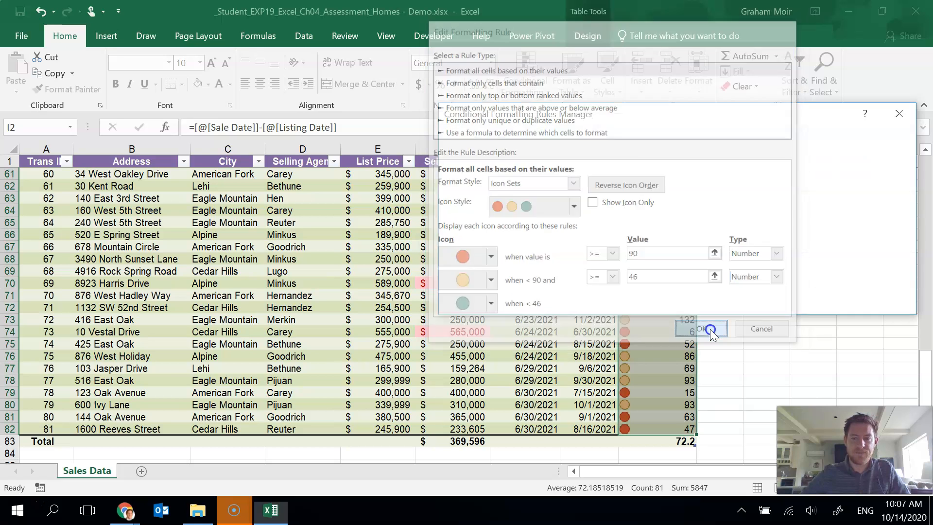
{"action": "left_click", "coordinate": [761, 302]}
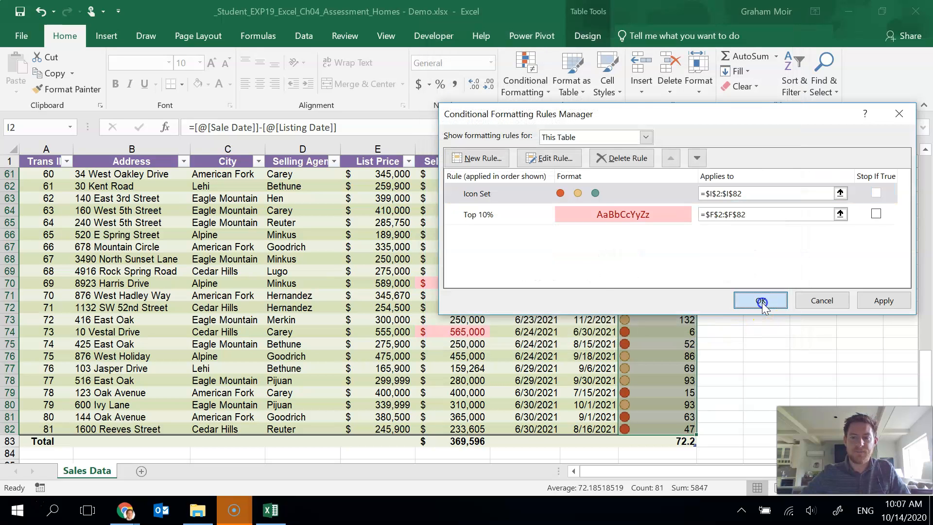
{"action": "left_click", "coordinate": [751, 285]}
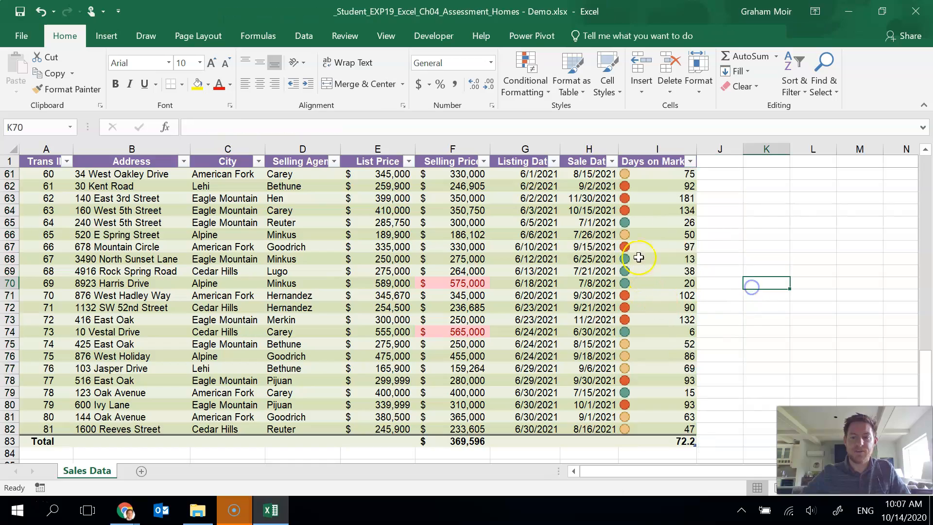
{"action": "scroll", "coordinate": [748, 331], "scroll_direction": "up", "scroll_amount": 11}
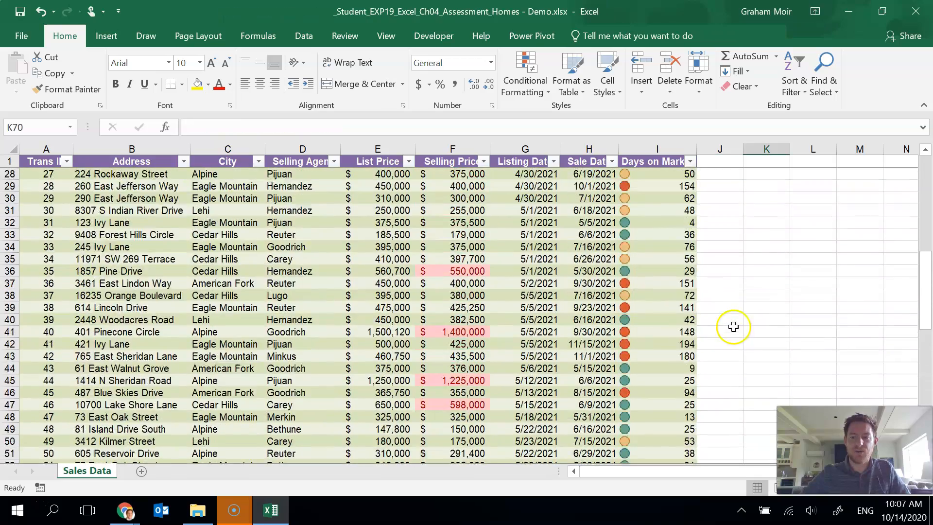
{"action": "scroll", "coordinate": [732, 326], "scroll_direction": "up", "scroll_amount": 9}
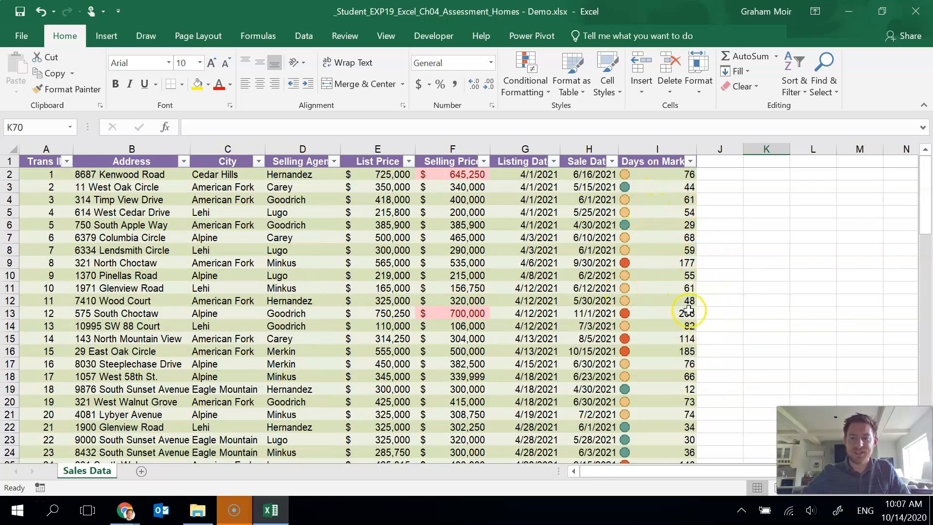
{"action": "scroll", "coordinate": [683, 324], "scroll_direction": "down", "scroll_amount": 3}
{"action": "scroll", "coordinate": [683, 323], "scroll_direction": "down", "scroll_amount": 4}
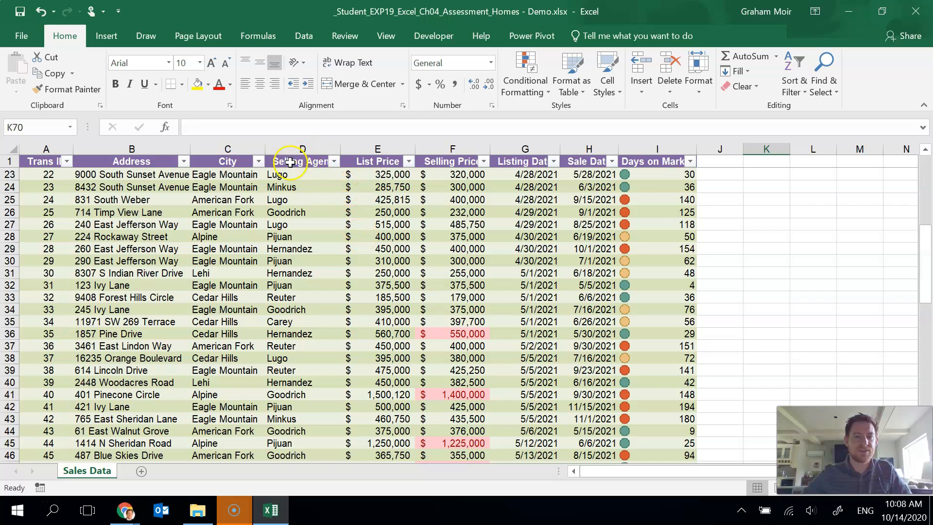
Step: Filter the Selling Agent column to only the agent shown in row 2, and sort the City column A to Z
{"action": "left_click", "coordinate": [336, 162]}
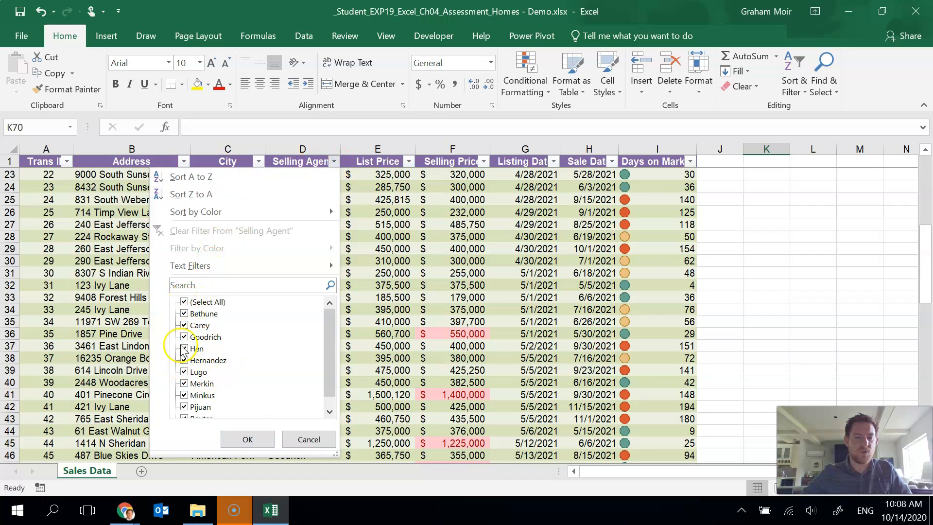
{"action": "left_click", "coordinate": [184, 302]}
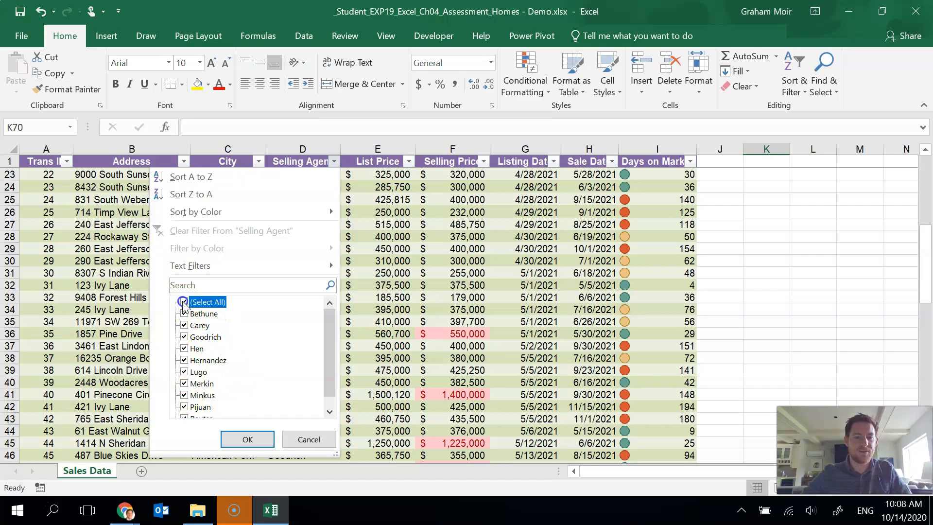
{"action": "left_click", "coordinate": [184, 361]}
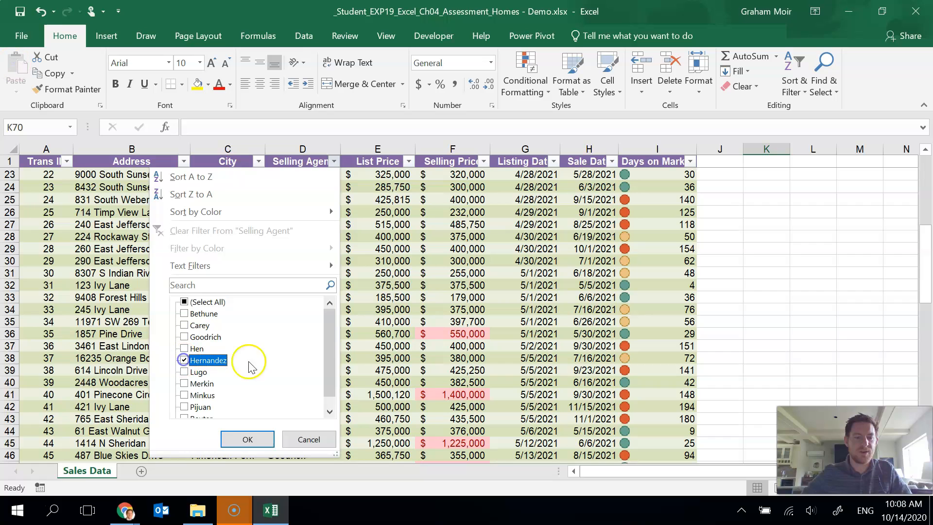
{"action": "scroll", "coordinate": [265, 354], "scroll_direction": "down", "scroll_amount": 1}
{"action": "left_click", "coordinate": [260, 439]}
{"action": "scroll", "coordinate": [316, 310], "scroll_direction": "up", "scroll_amount": 2}
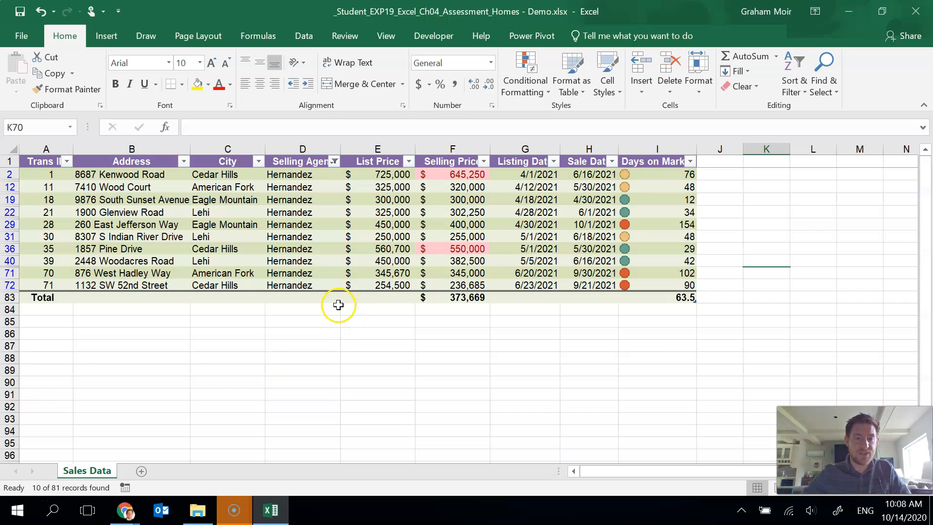
{"action": "left_click", "coordinate": [258, 162]}
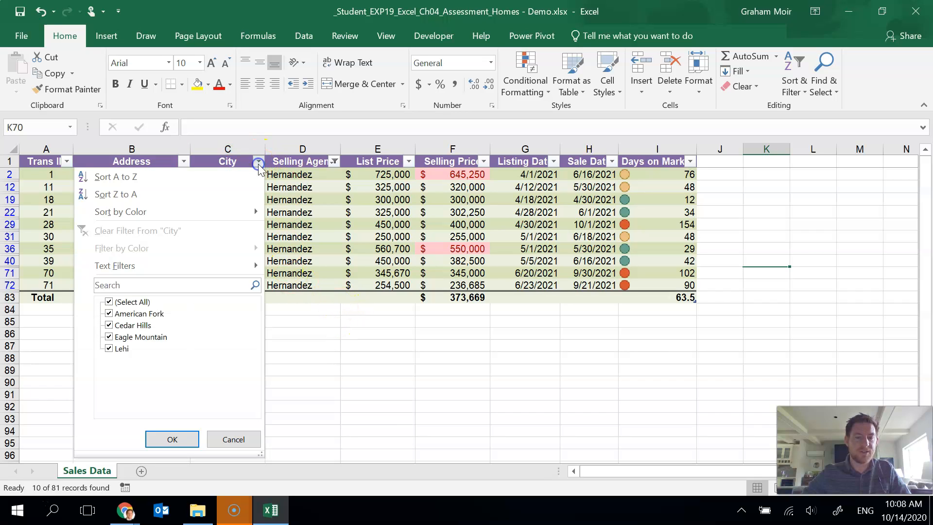
{"action": "left_click", "coordinate": [223, 178]}
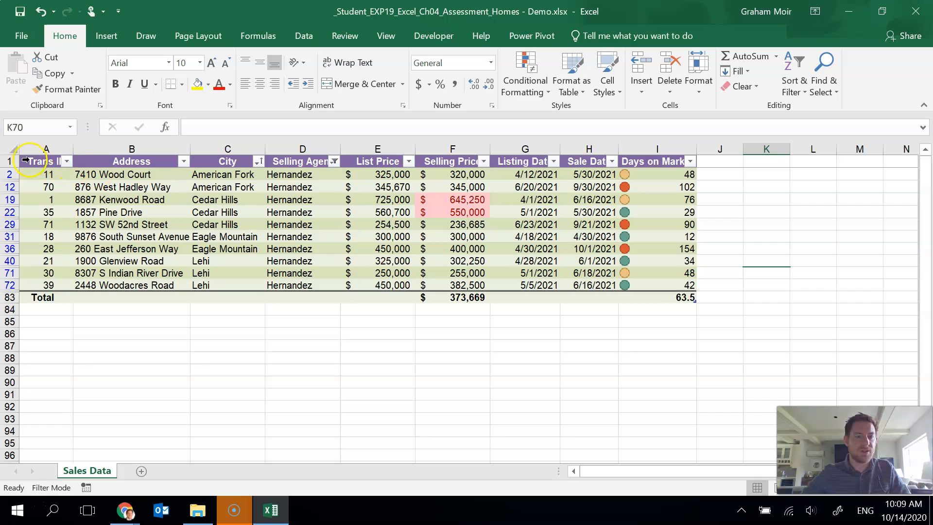
Step: Set the print area to the filtered table from A1 to I83, including the total row
{"action": "left_click_drag", "start_coordinate": [33, 161], "coordinate": [679, 297]}
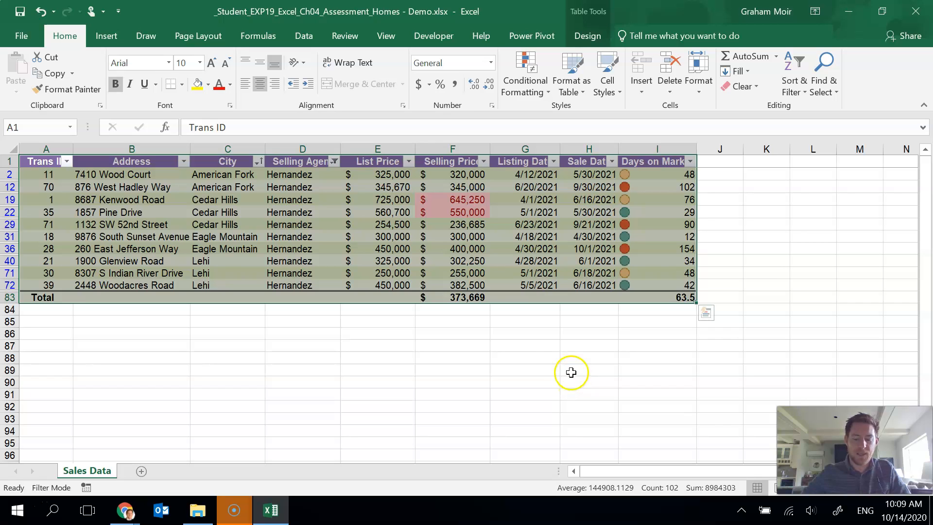
{"action": "left_click", "coordinate": [214, 45]}
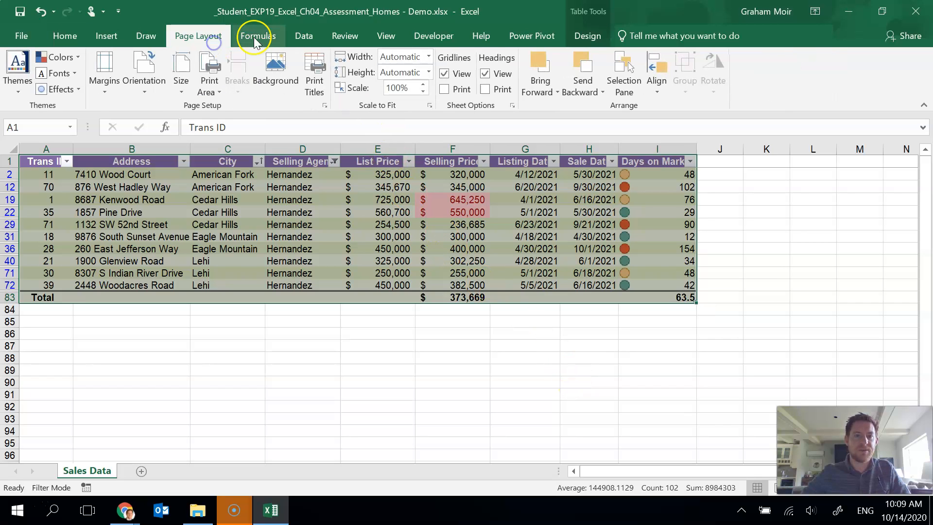
{"action": "left_click", "coordinate": [220, 92]}
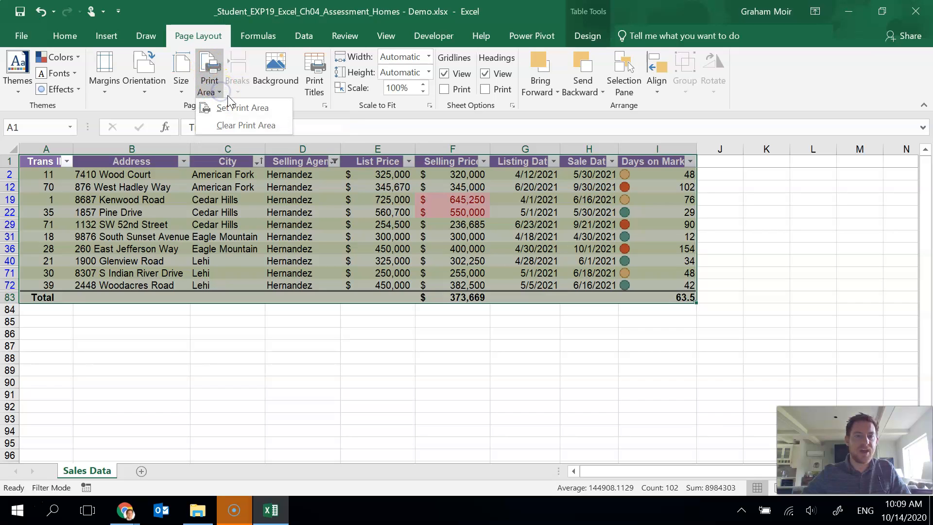
{"action": "left_click", "coordinate": [278, 108]}
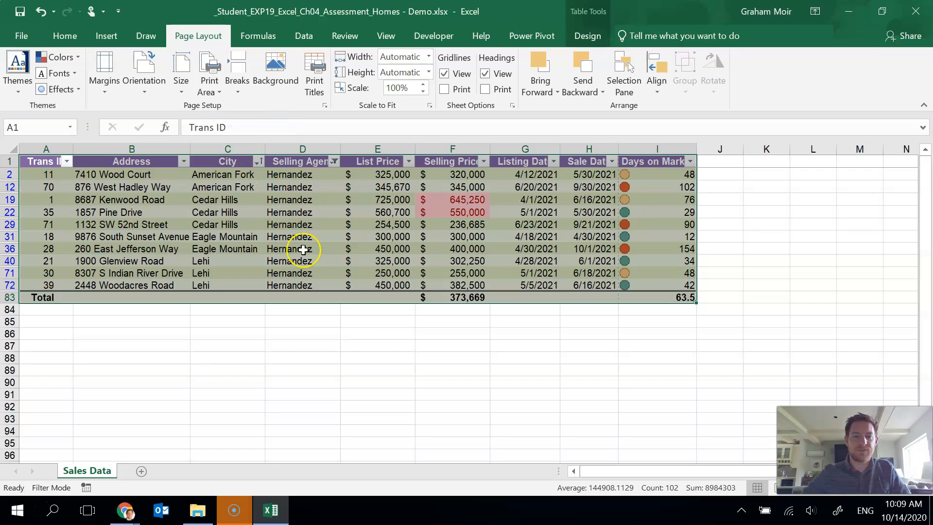
{"action": "left_click", "coordinate": [332, 334]}
Step: Check the print preview of the sales table and return to the worksheet
{"action": "left_click", "coordinate": [22, 36]}
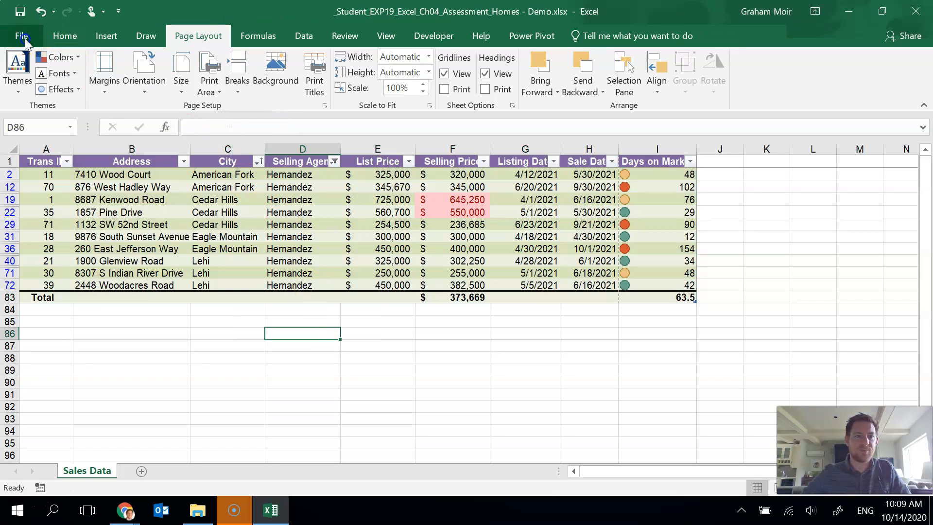
{"action": "left_click", "coordinate": [56, 202]}
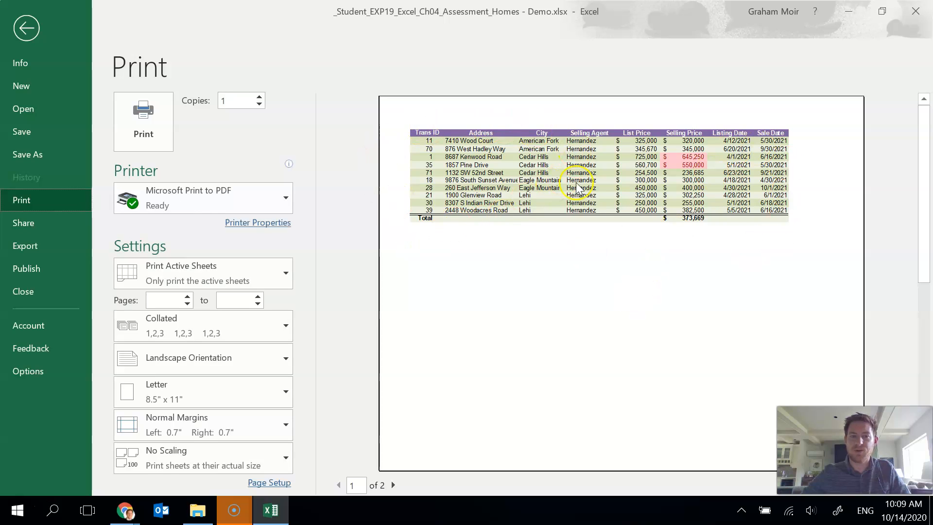
{"action": "left_click", "coordinate": [40, 30]}
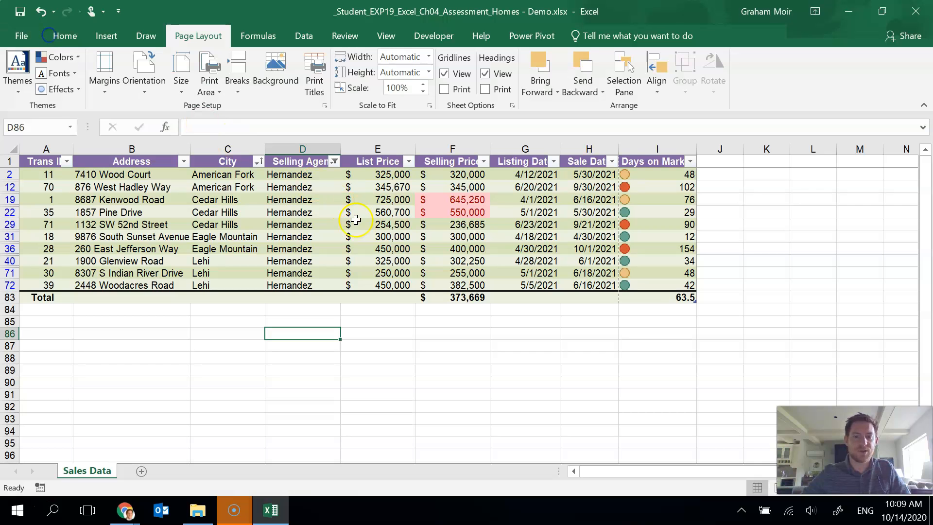